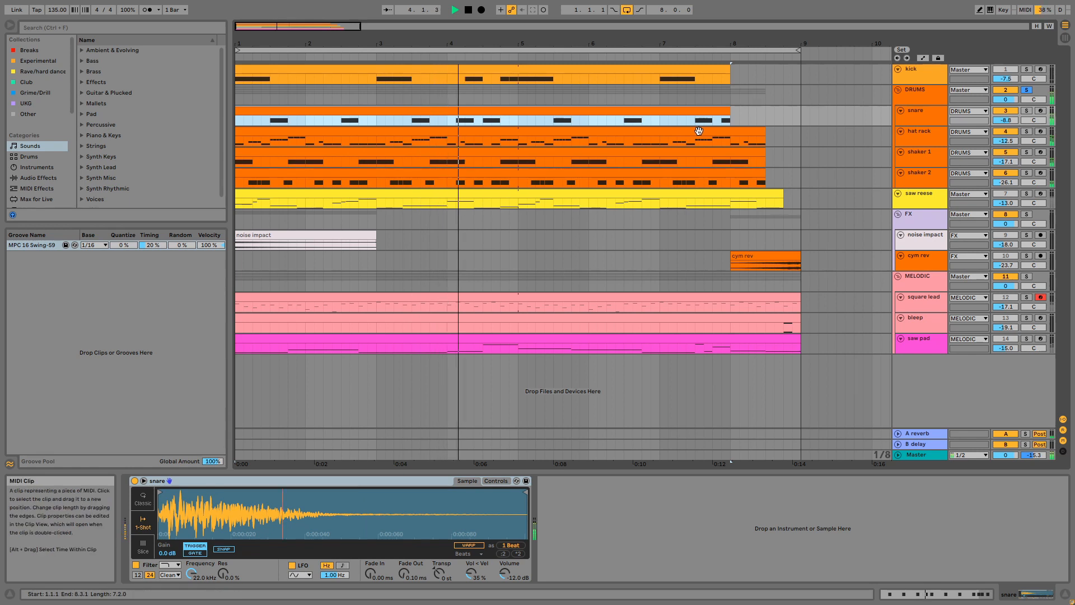
Solo the snare track and play back its pattern
left_click(1025, 112)
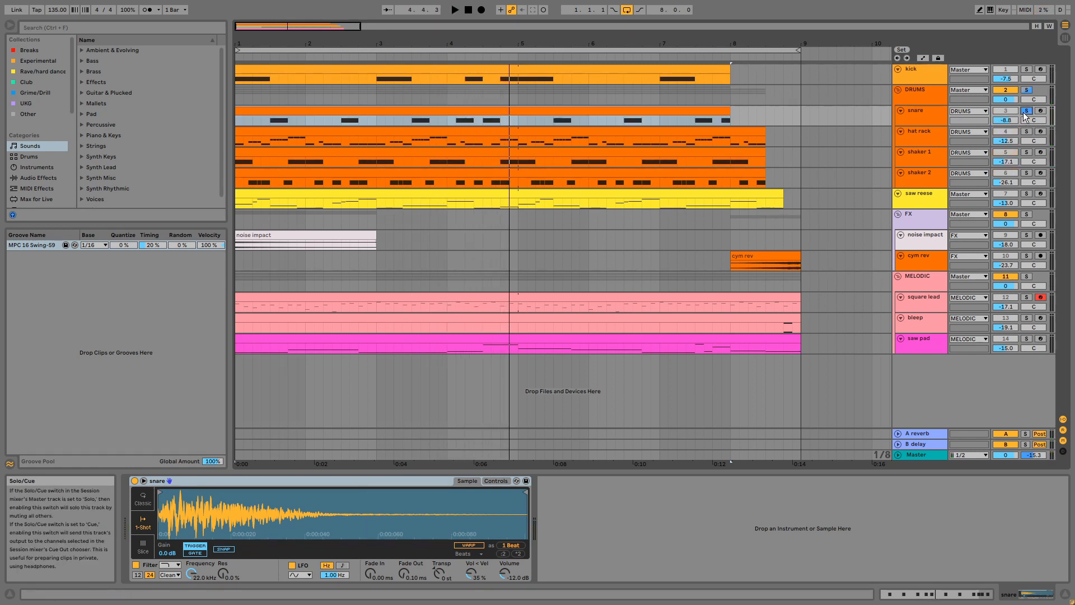
key("space")
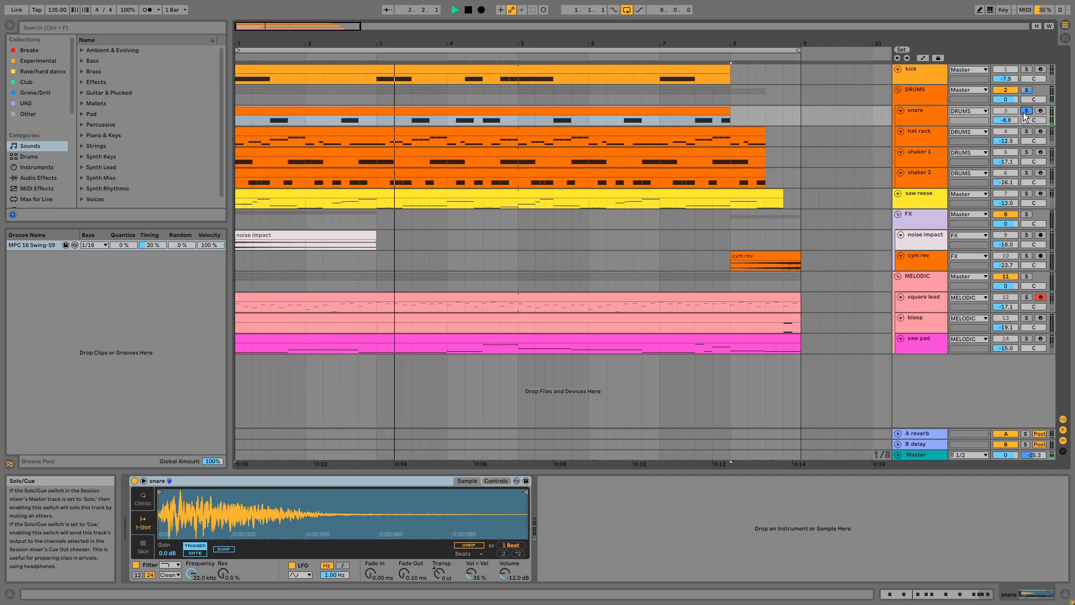
key("space")
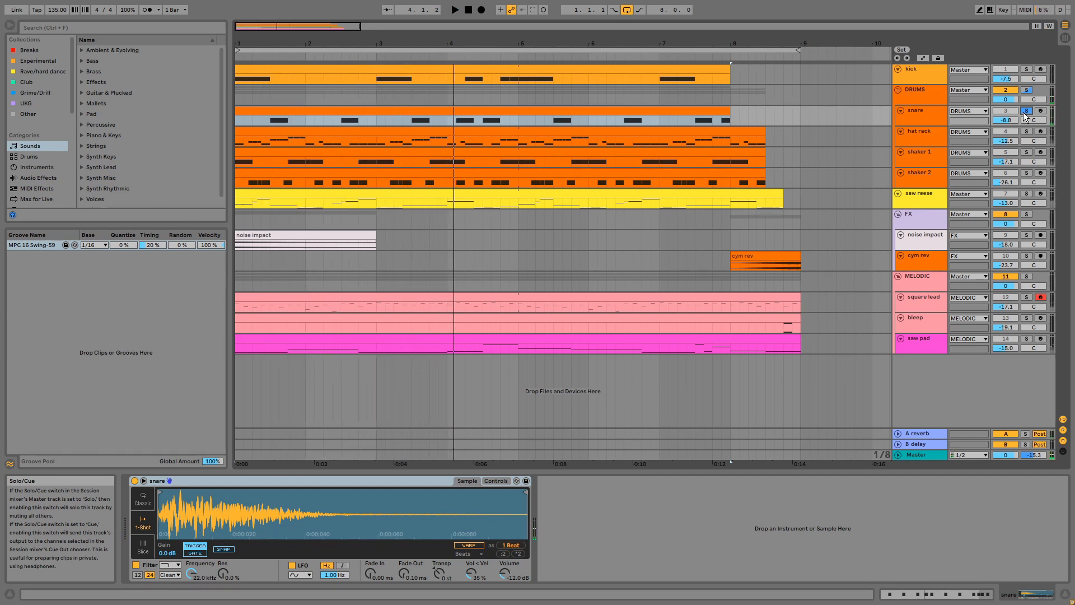
Move the solo to the hat rack track and play back its pattern
left_click(921, 137)
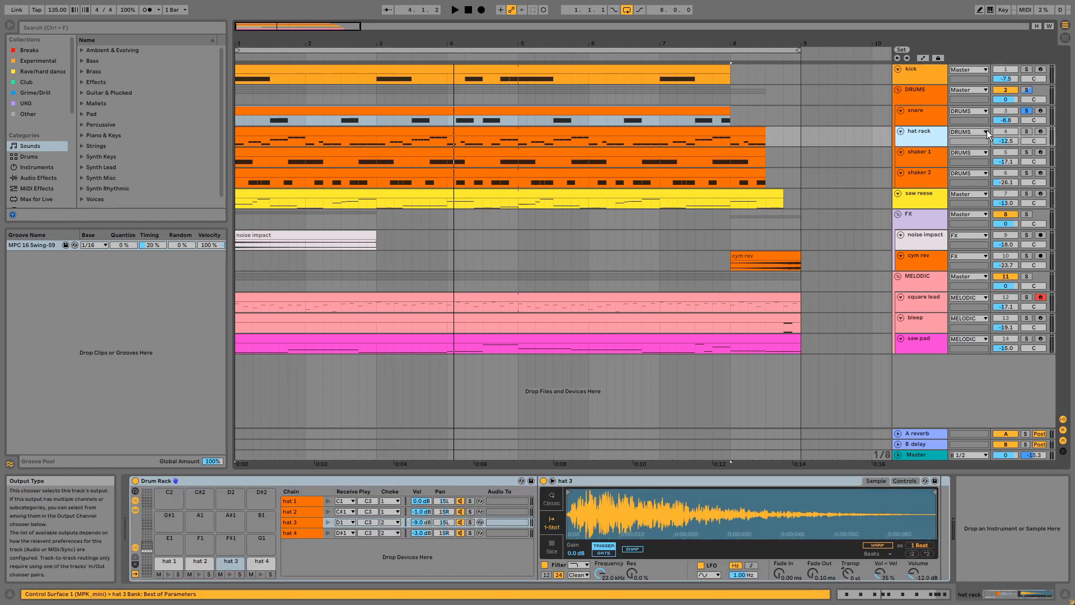
left_click(1026, 131)
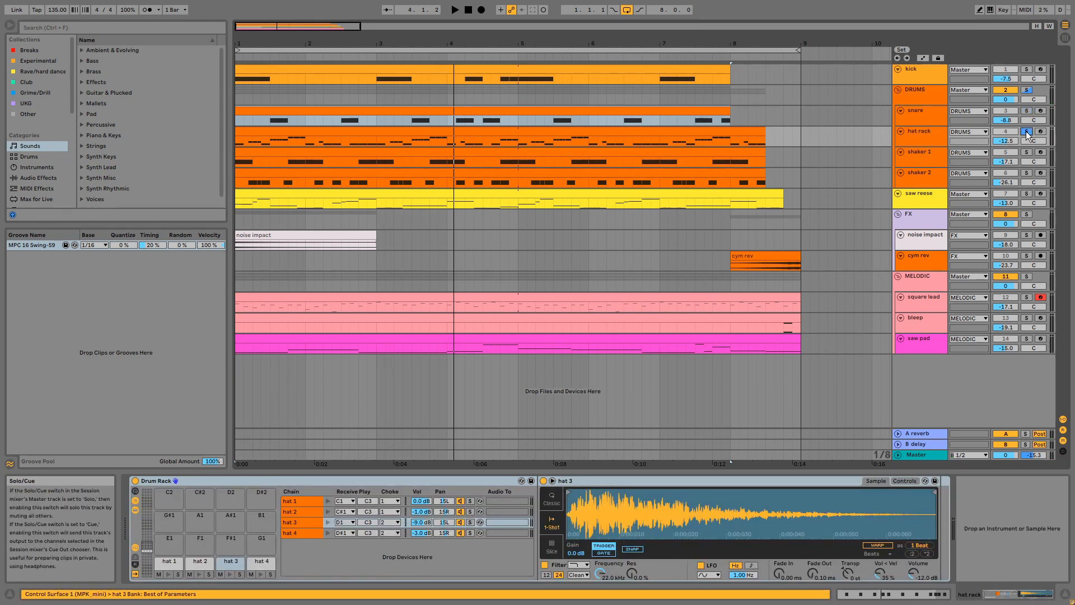
left_click(496, 139)
key("space")
double_click(498, 137)
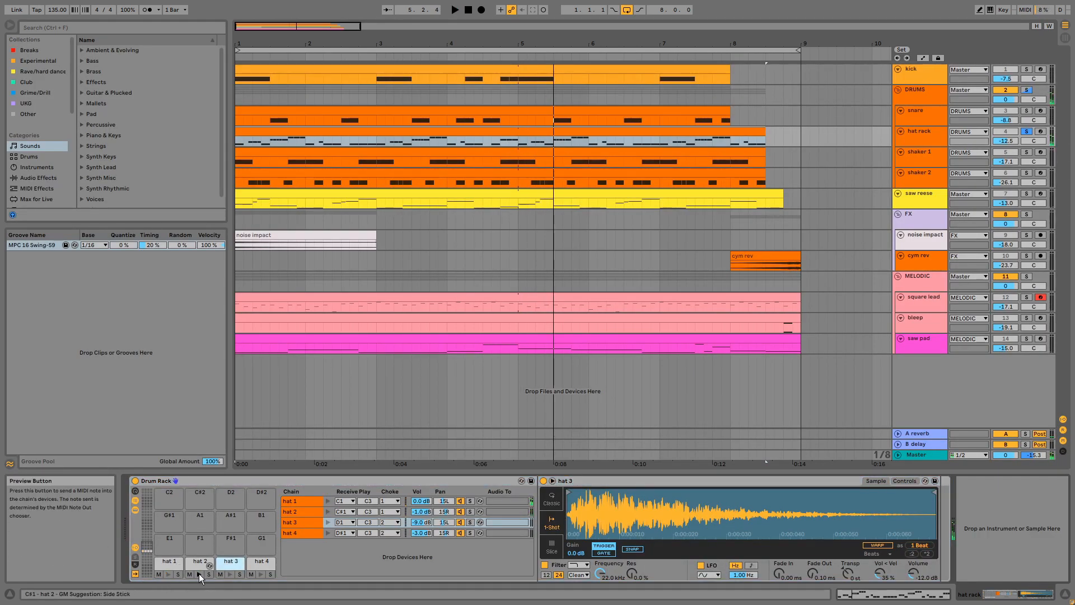
Audition the hat samples in the Drum Rack and inspect the notes in the hat rack MIDI clip
left_click(303, 501)
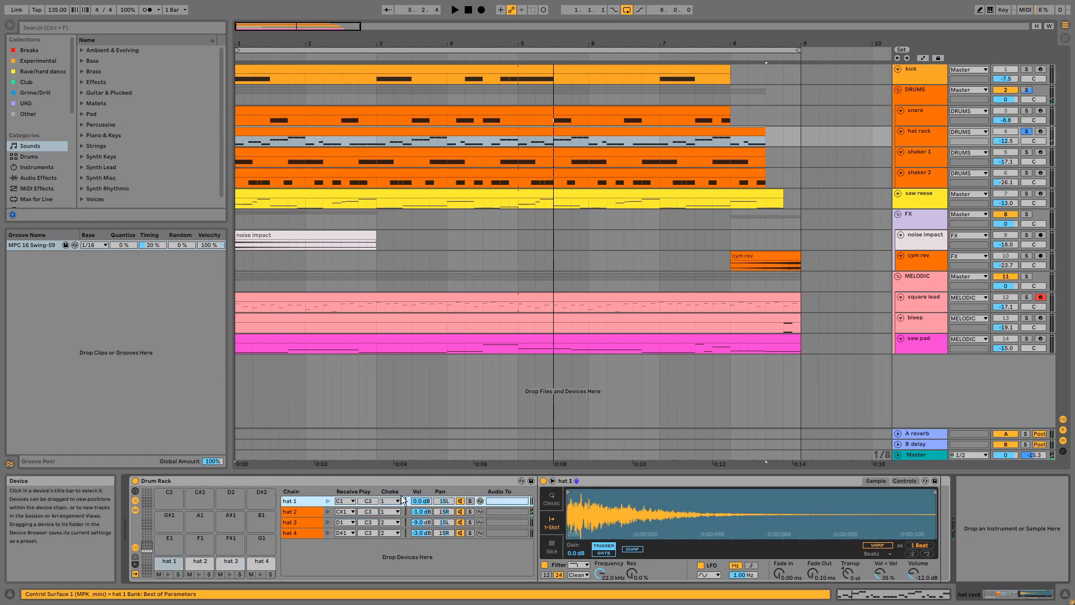
left_click(231, 572)
left_click(258, 571)
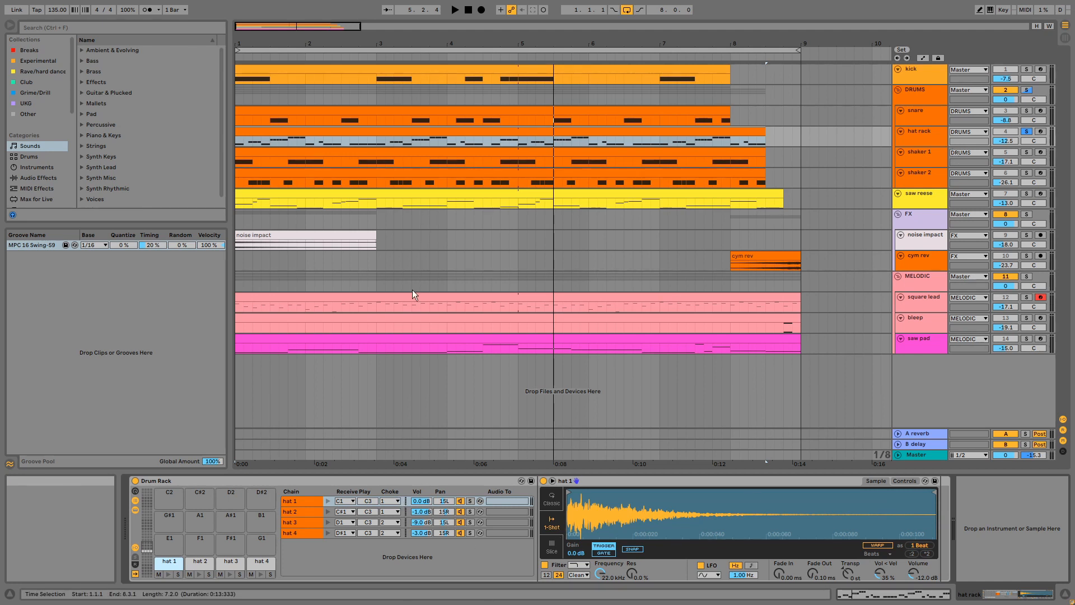
double_click(425, 128)
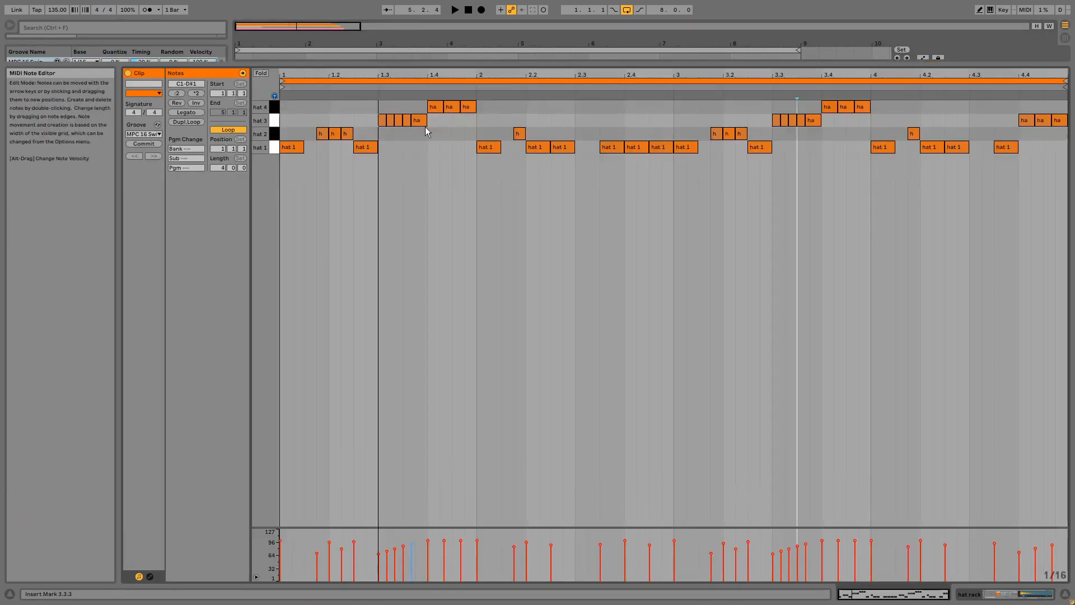
left_click(375, 87)
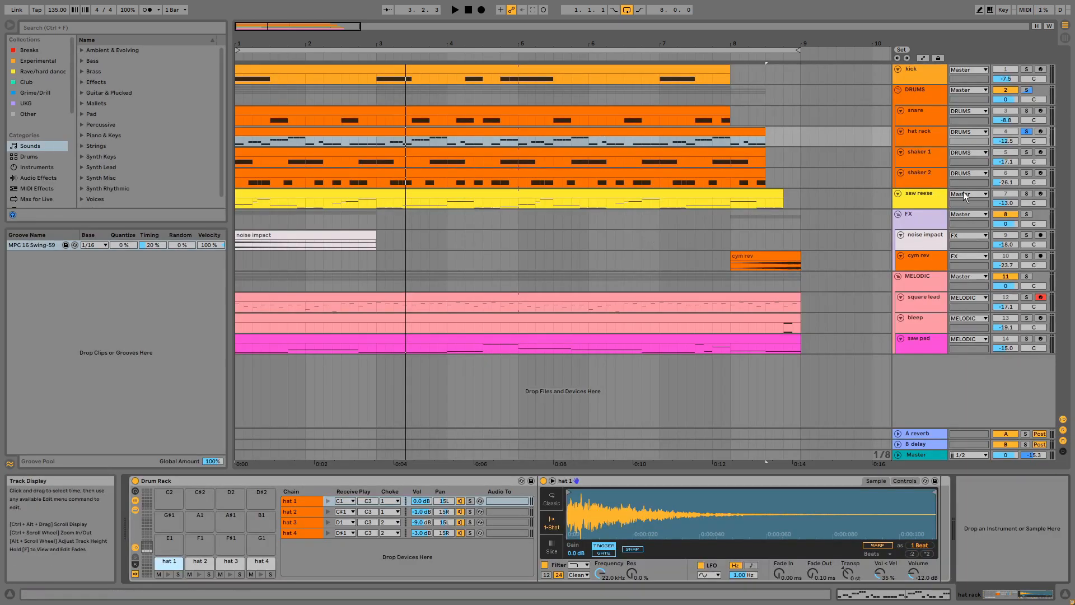
Solo the shaker 1 and shaker 2 tracks together and play them back
left_click(933, 158)
left_click(937, 176, "shift")
left_click(1025, 151)
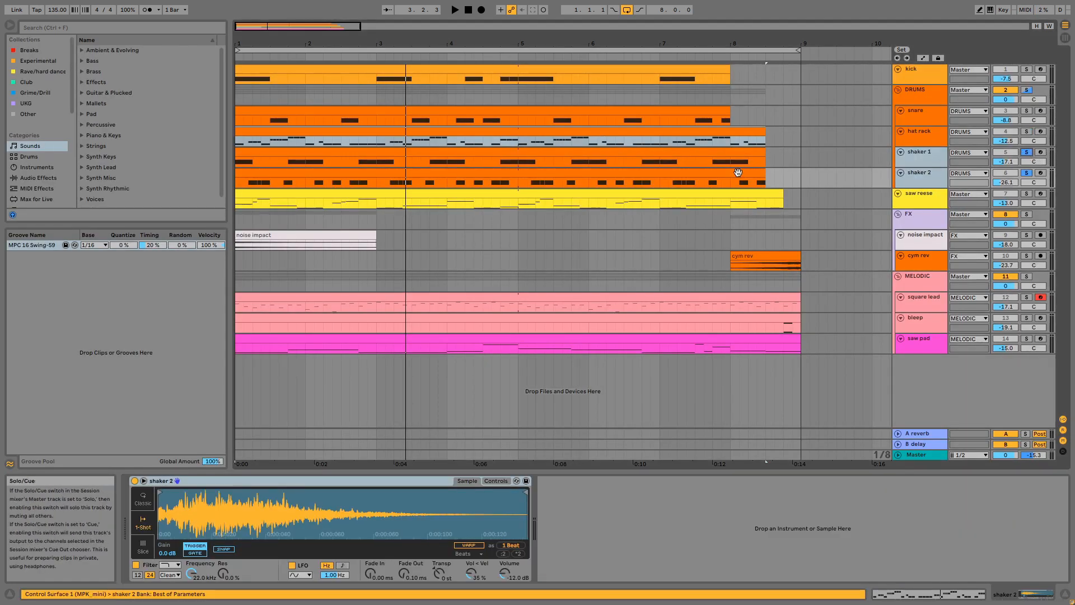
left_click(679, 155)
key("space")
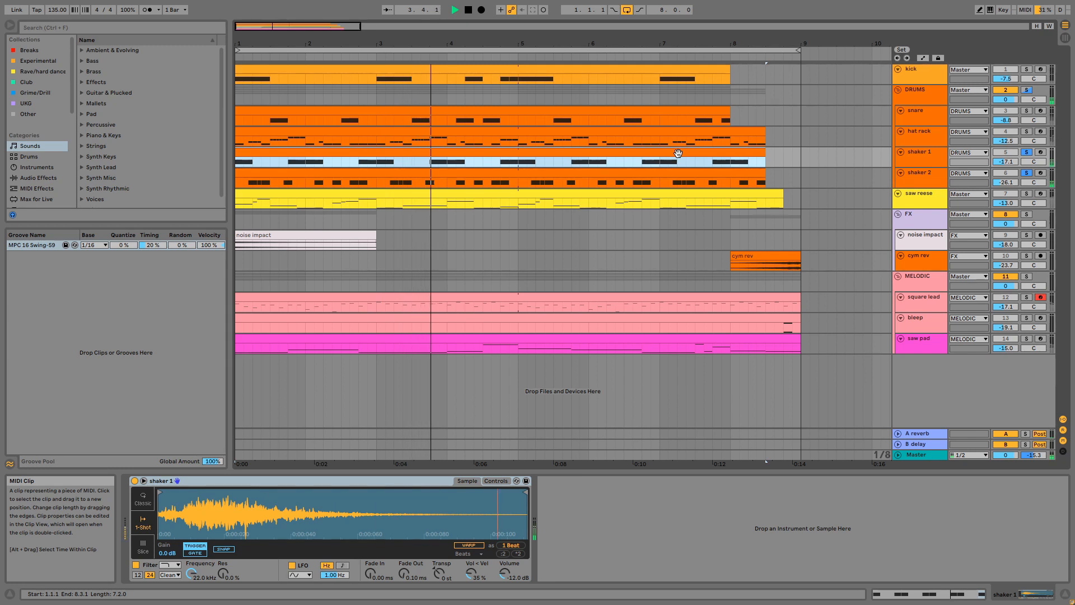
key("space")
Solo only the shaker 2 track and play back its pattern
left_click(1027, 174)
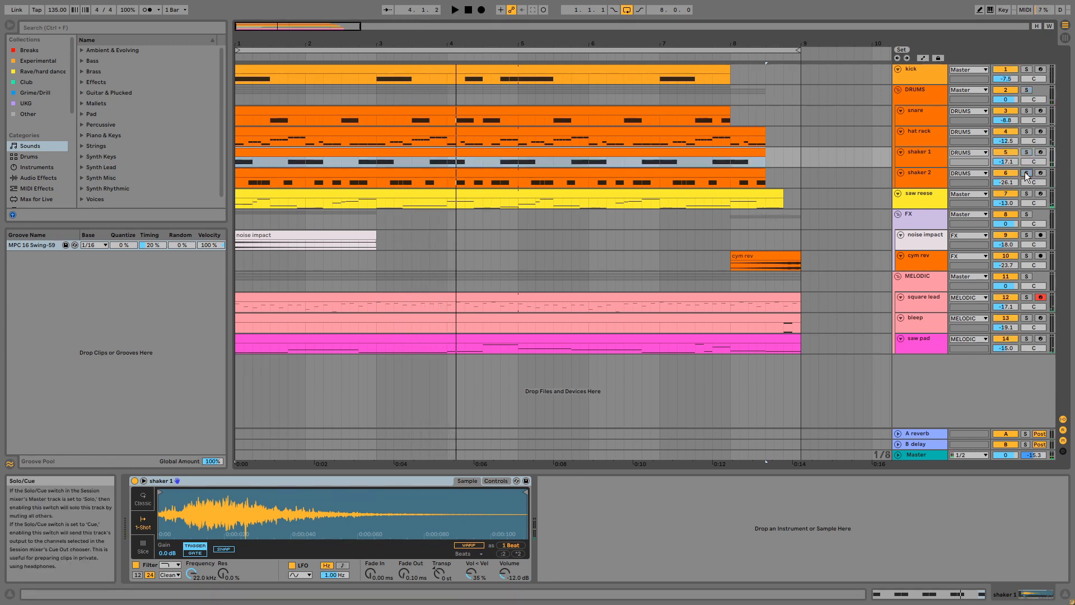
left_click(725, 175)
key("space")
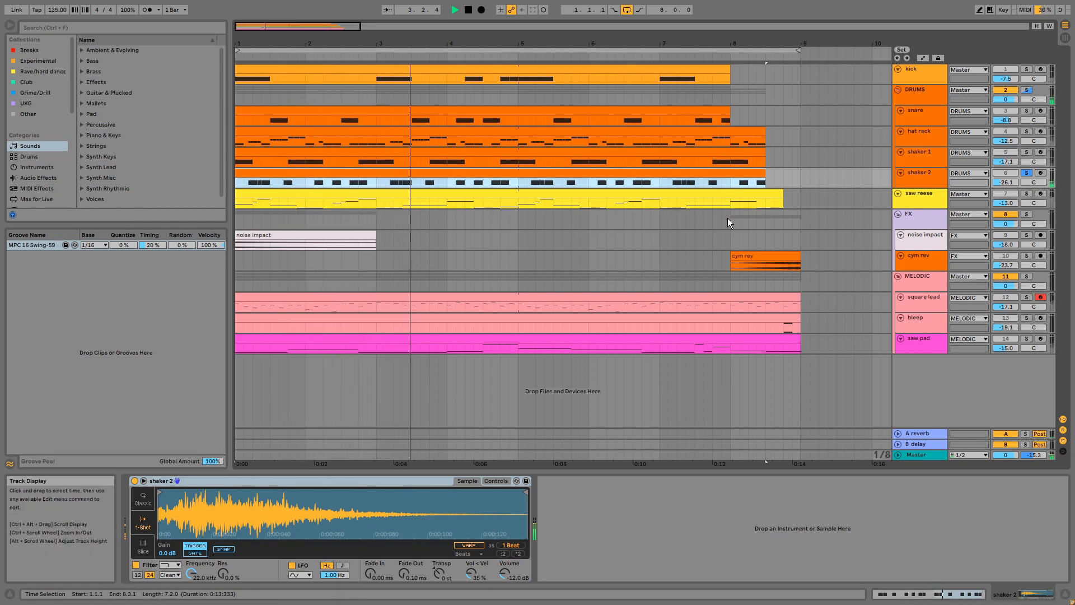
key("space")
Highlight the MPC 16 Swing-59 groove and the clips on the snare, hat rack, shaker 1 and shaker 2 tracks
left_click(41, 244)
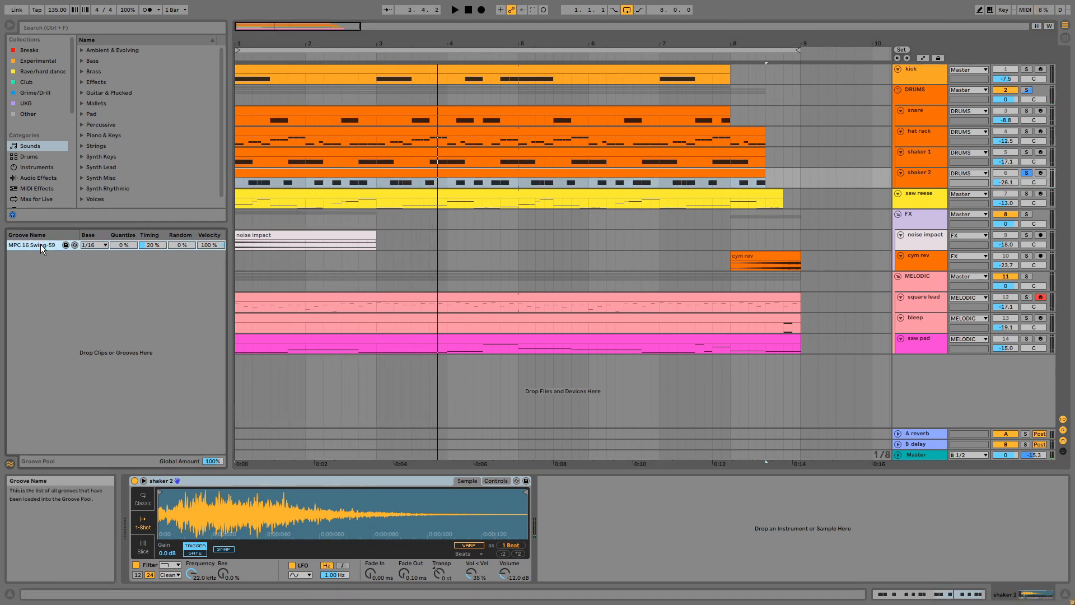
left_click_drag(785, 177, 225, 117)
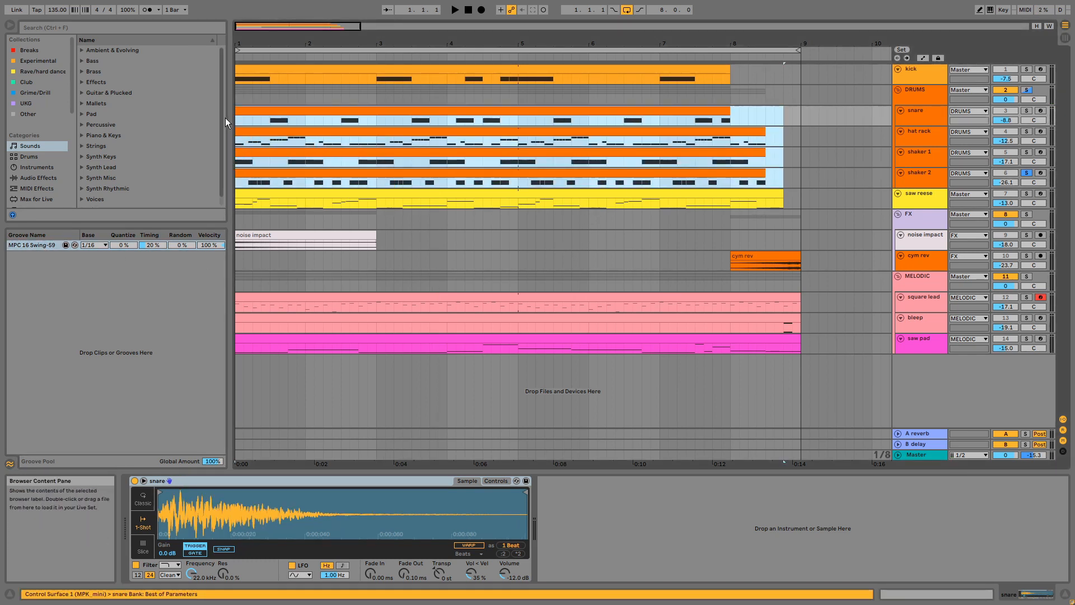
Show the DRUMS group's effects and inspect its Drum Buss and EQ Eight
left_click(924, 91)
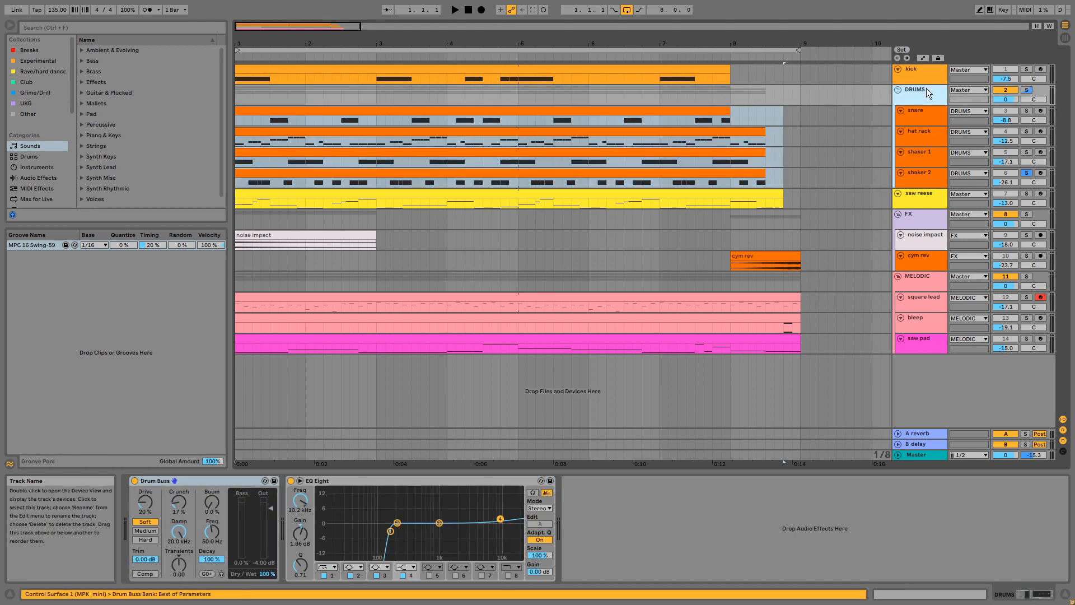
left_click(229, 483)
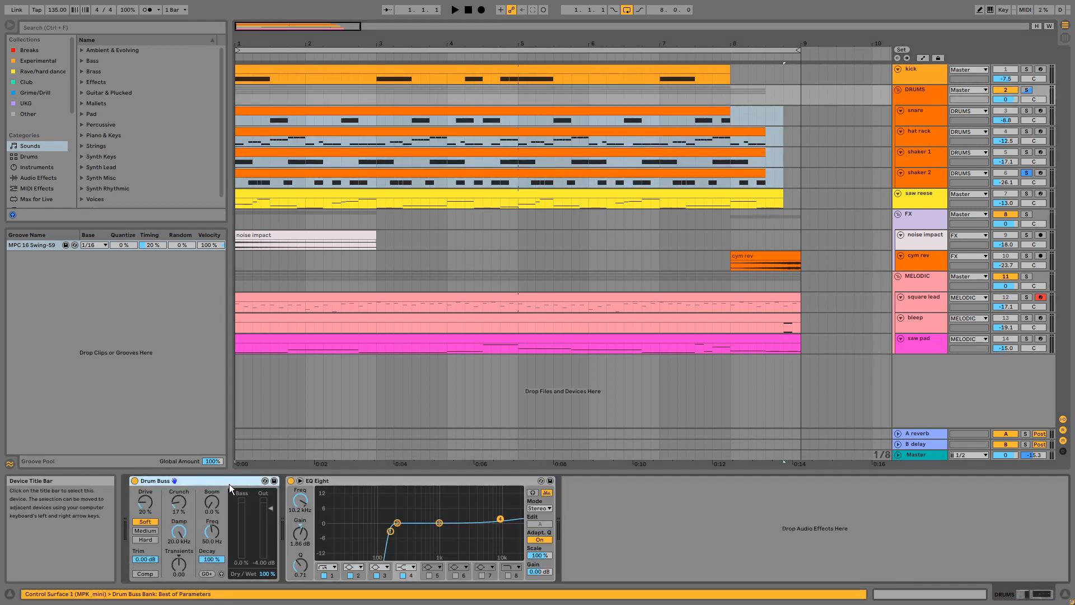
left_click(331, 482)
Enlarge the DRUMS group track to reveal its sends and inspect the Medium Room reverb on the A reverb return
left_click(909, 96)
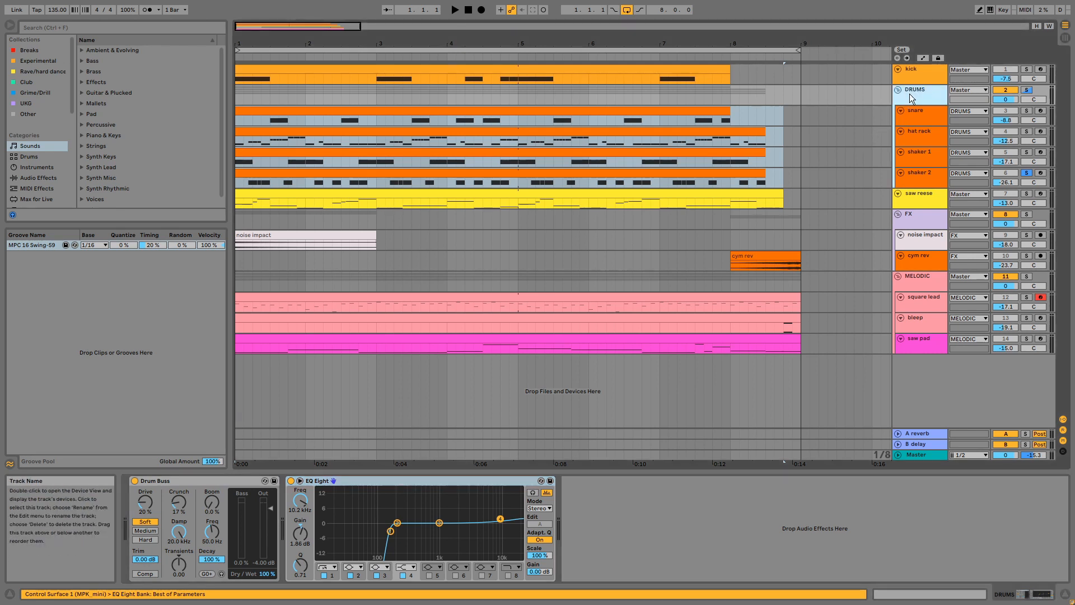
left_click_drag(925, 104, 925, 114)
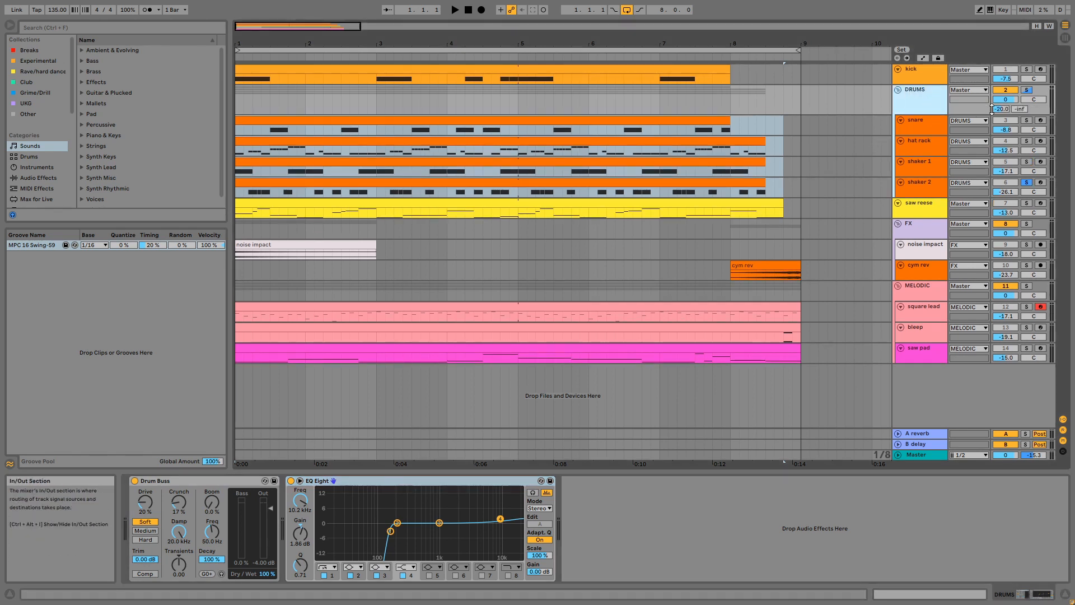
left_click(918, 434)
left_click(451, 481)
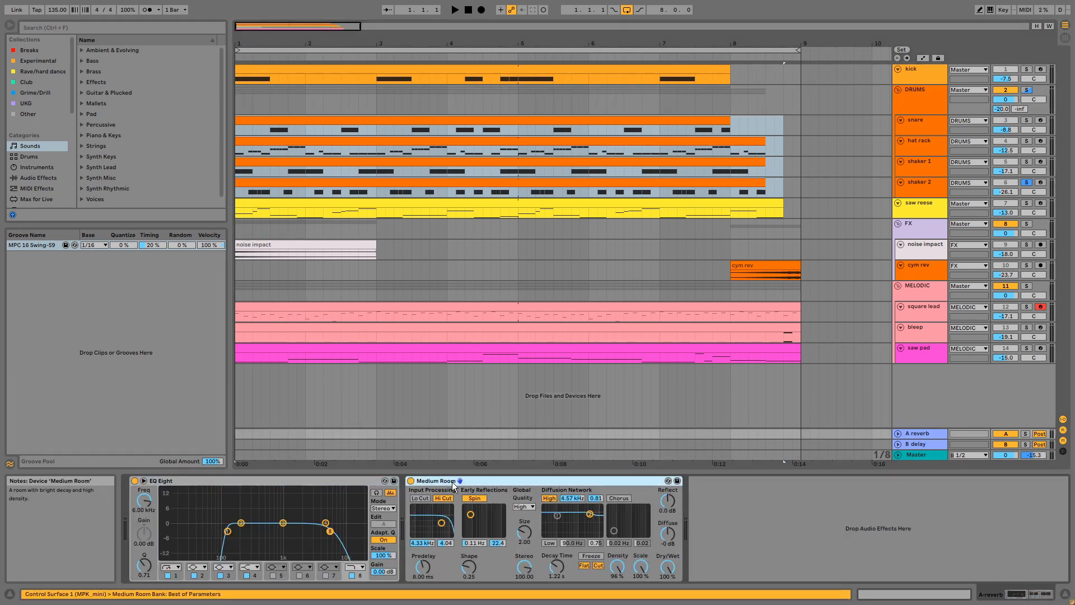
Solo the saw reese track, play it back and turn its solo off again
left_click(1026, 203)
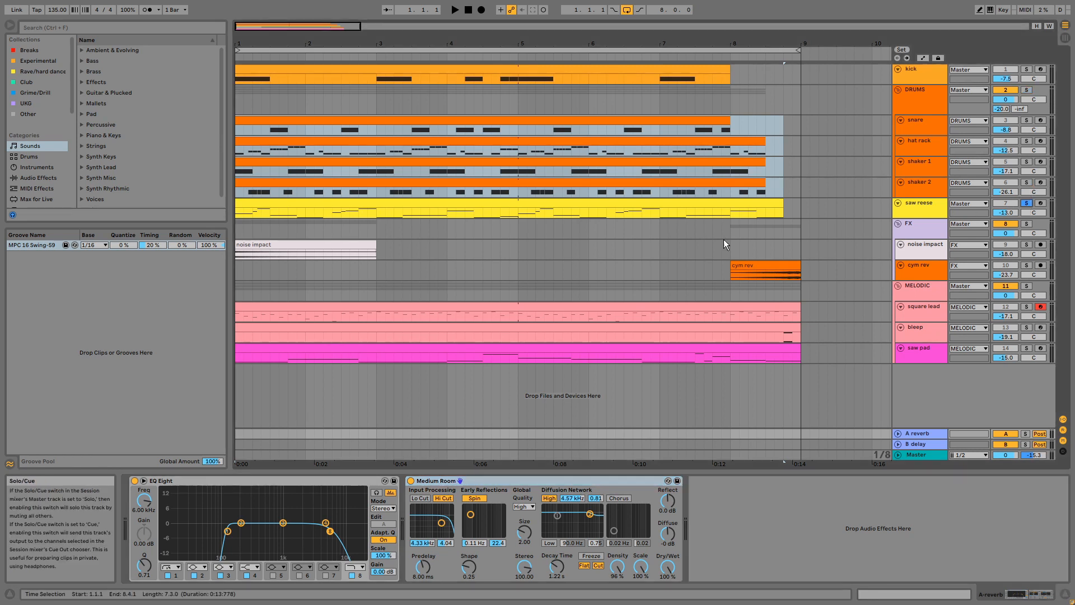
left_click(658, 203)
key("space")
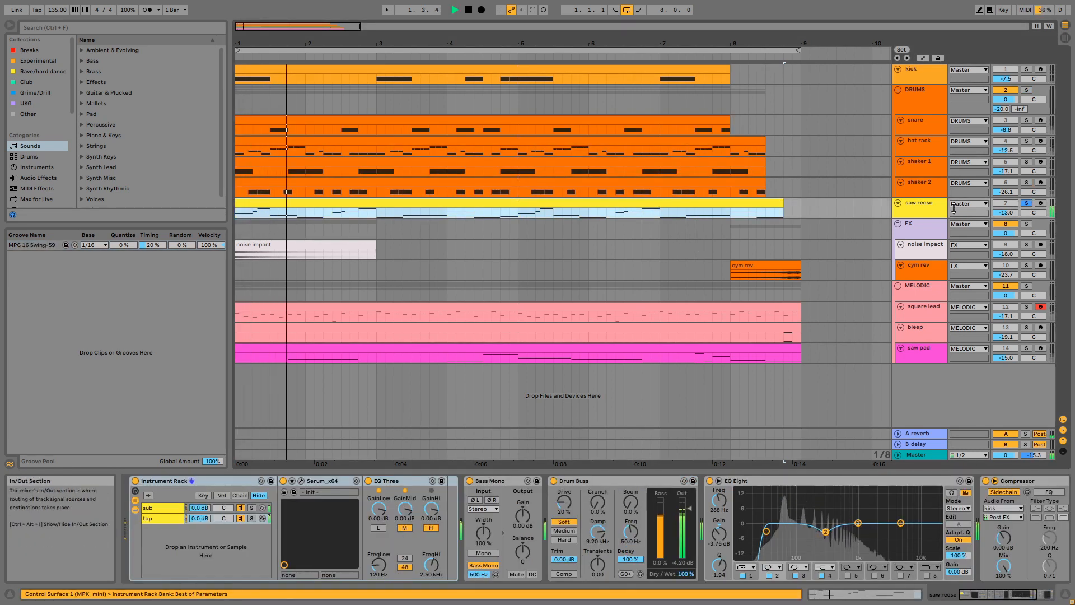
left_click(1026, 204)
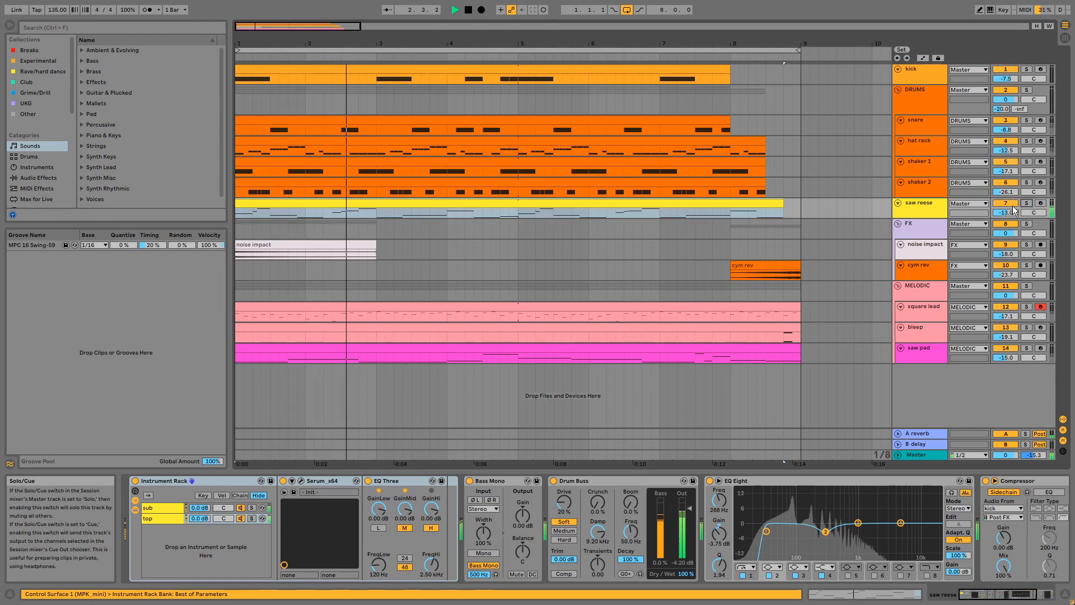
Open the saw reese MIDI clip and examine the pitches and rhythm of its bassline notes
double_click(546, 213)
scroll(542, 247, "up", 2)
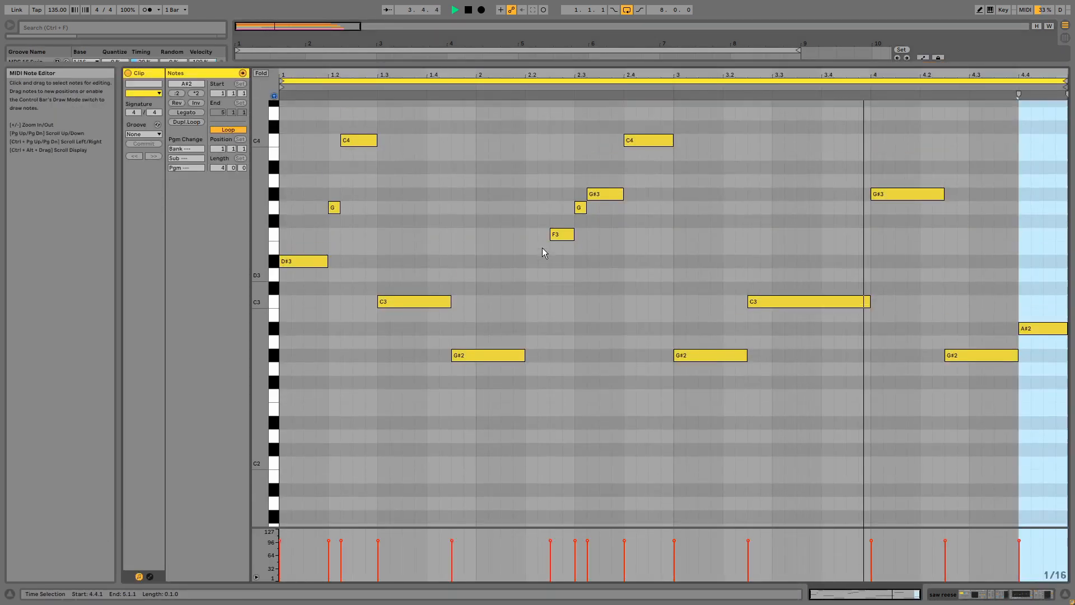
scroll(542, 247, "up", 1)
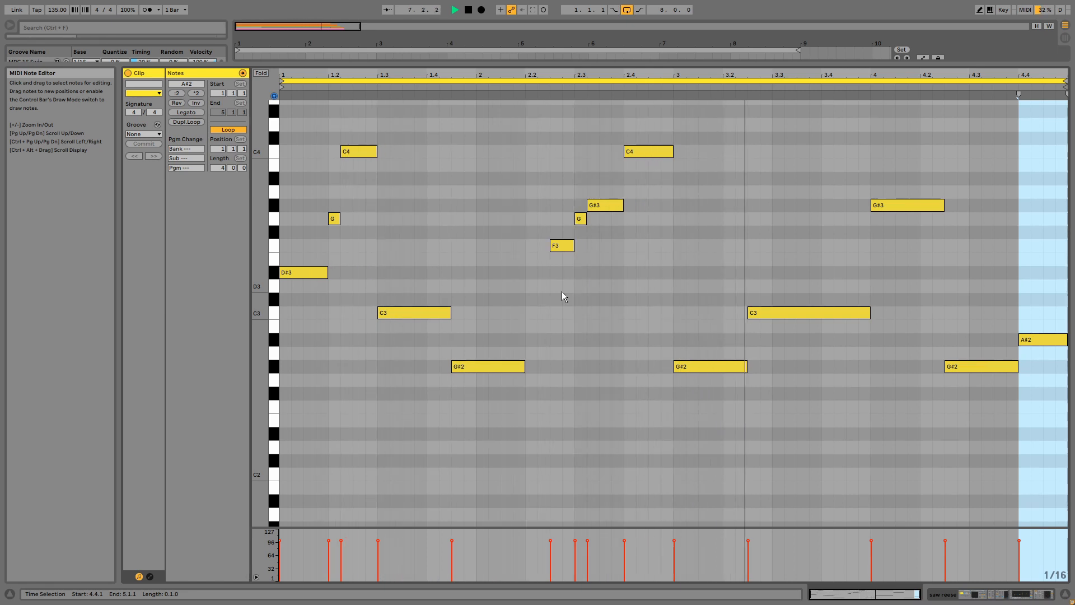
key("space")
left_click(488, 392)
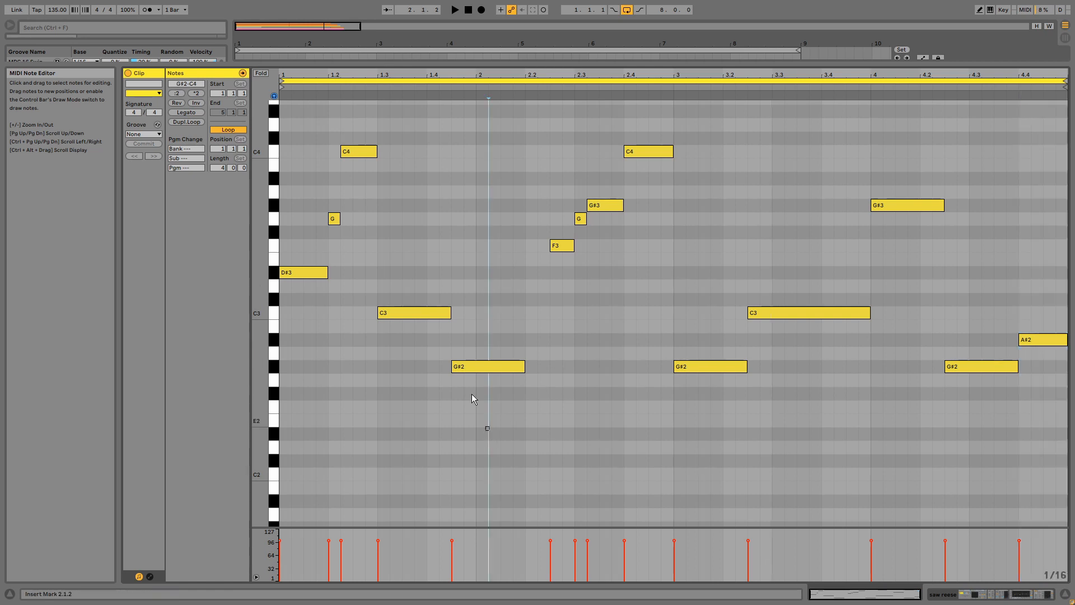
left_click(493, 366)
left_click_drag(577, 283, 551, 234)
left_click(648, 151)
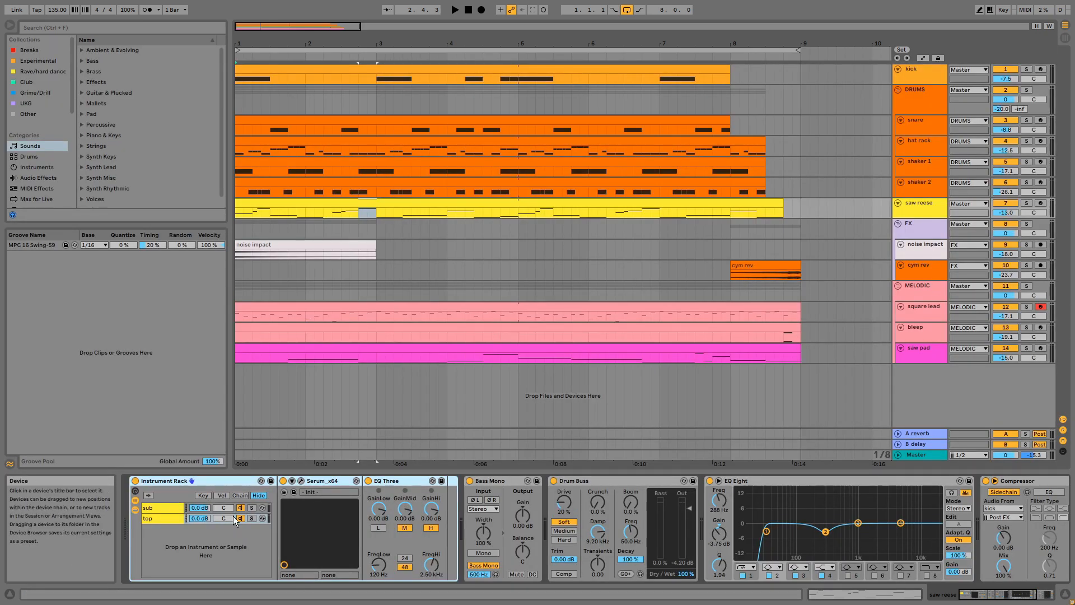
Show the sub chain of the saw reese Instrument Rack and inspect its devices, including EQ Three
left_click(151, 508)
left_click(166, 515)
left_click(238, 504)
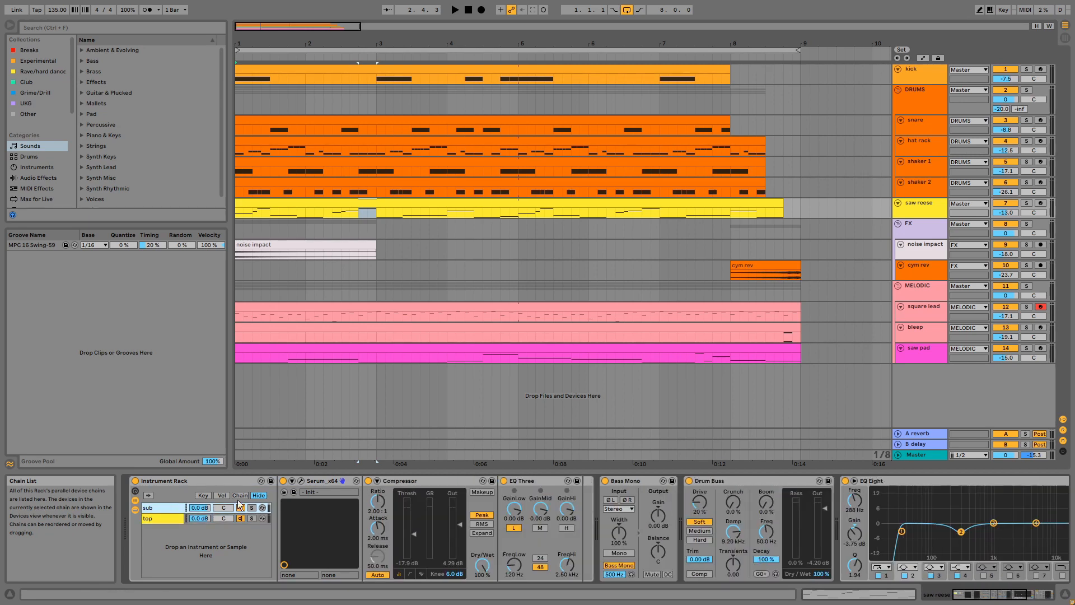
left_click(524, 490)
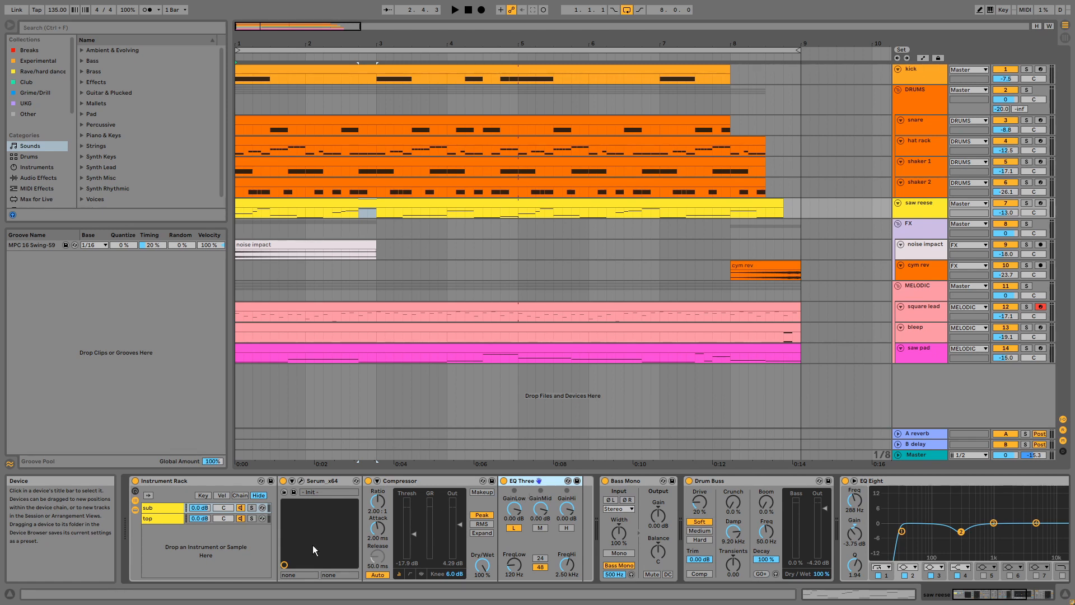
Review the oscillator and effects settings of Serum in the rack's top chain, close it and inspect the chain's EQ Three
left_click(153, 515)
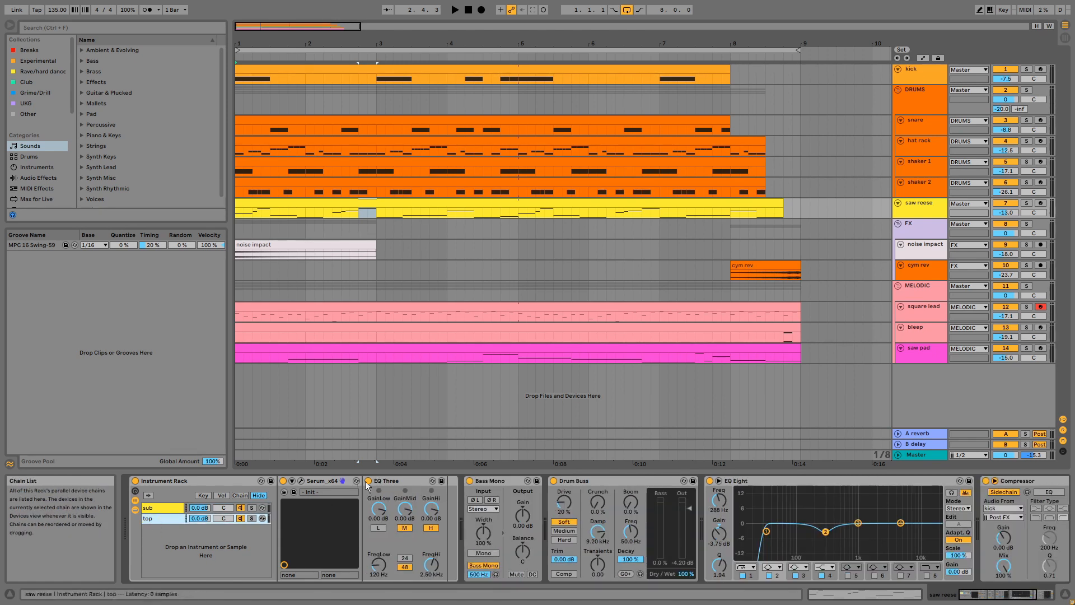
left_click(301, 481)
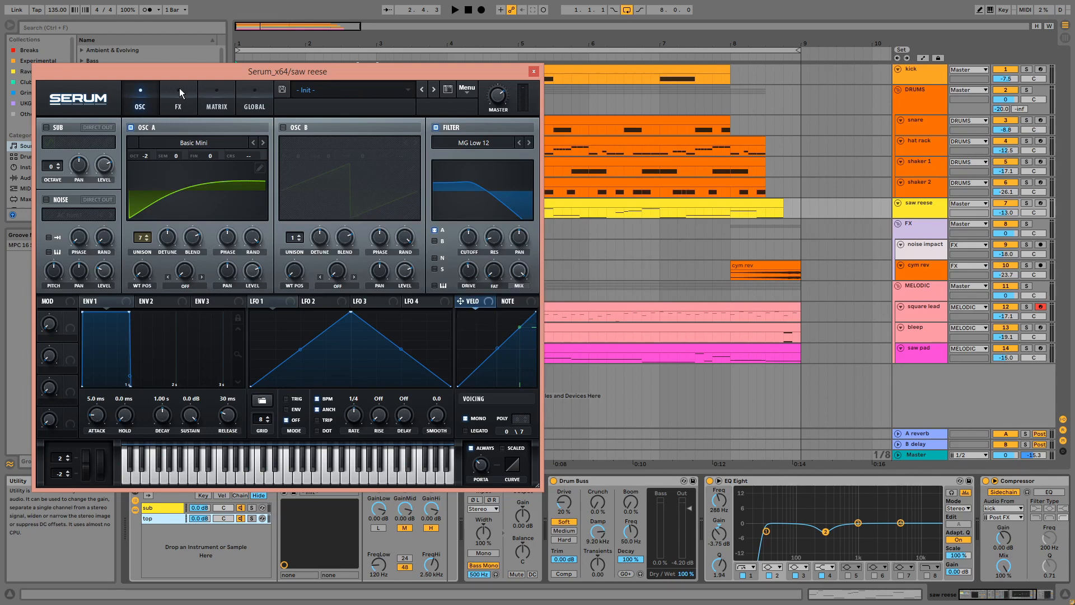
left_click(177, 106)
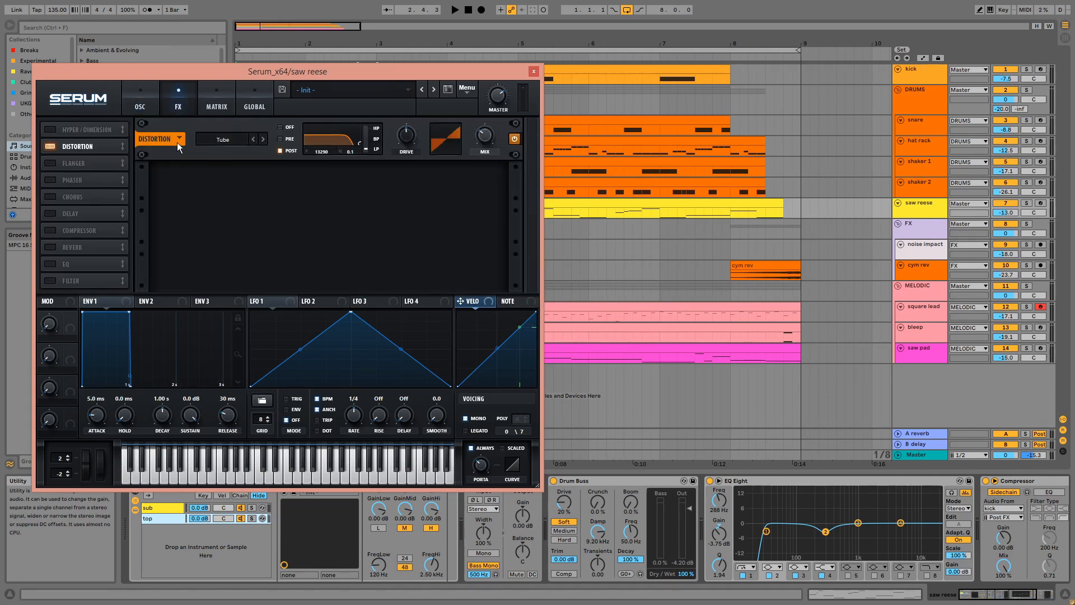
left_click(534, 72)
left_click(405, 483)
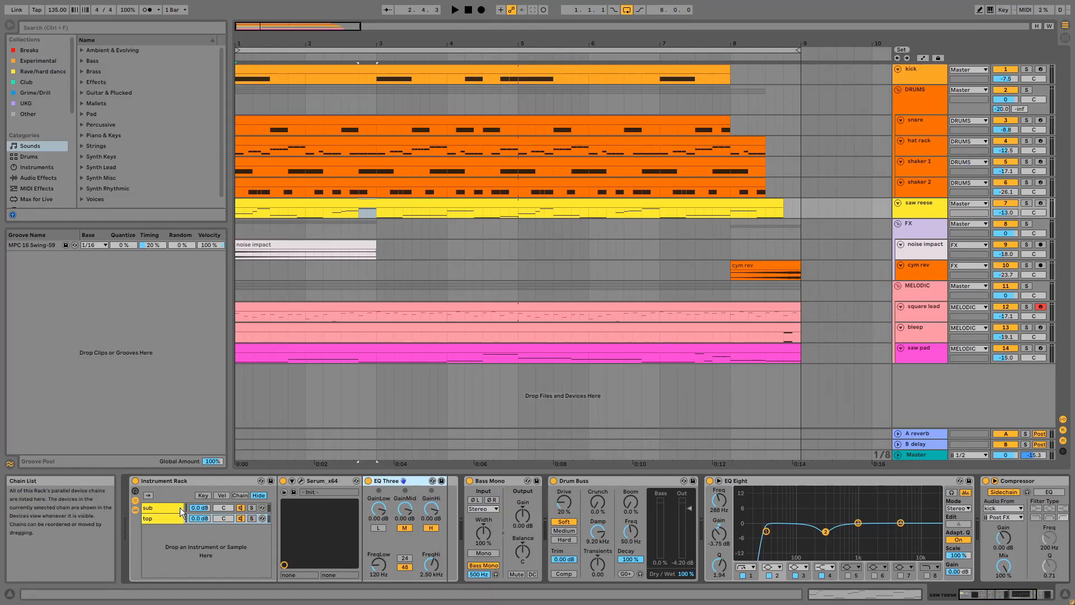
Review the sub oscillator and distortion settings of Serum in the saw reese rack's sub chain, and close the plug-in window
left_click(180, 508)
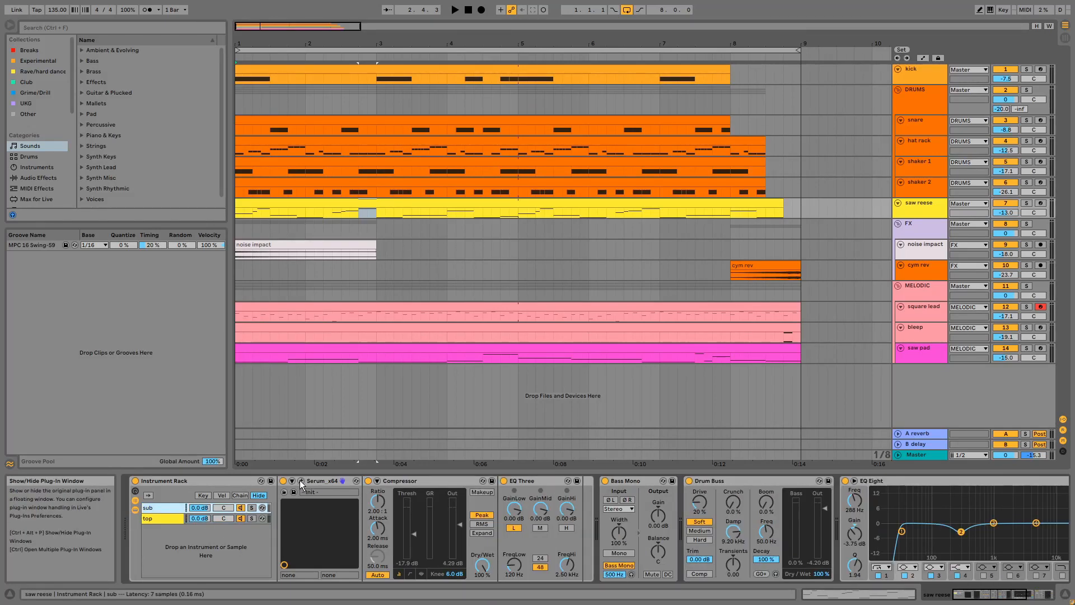
left_click(301, 481)
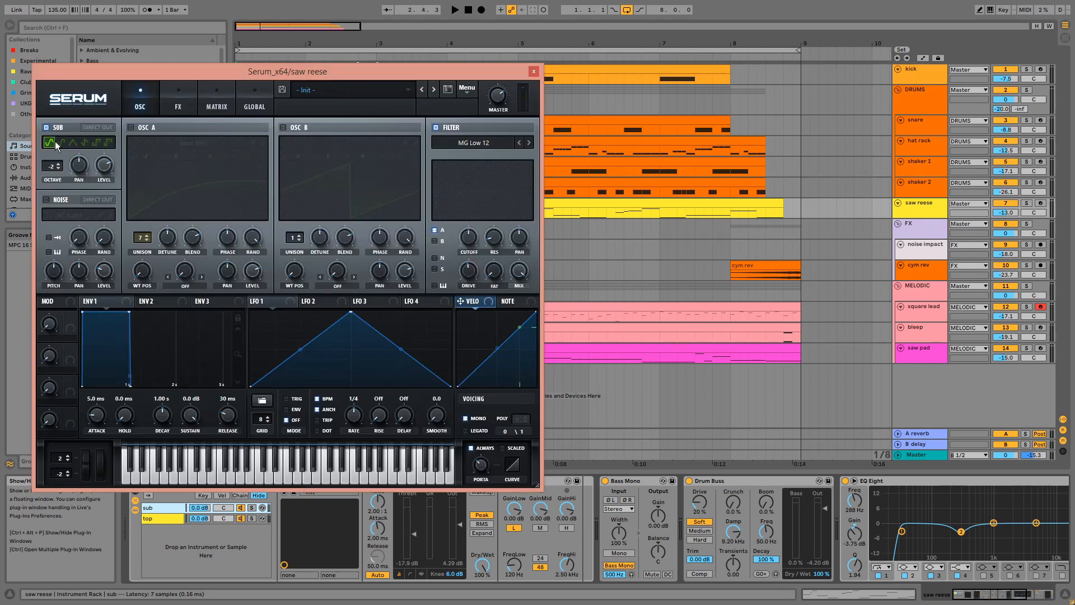
left_click(180, 104)
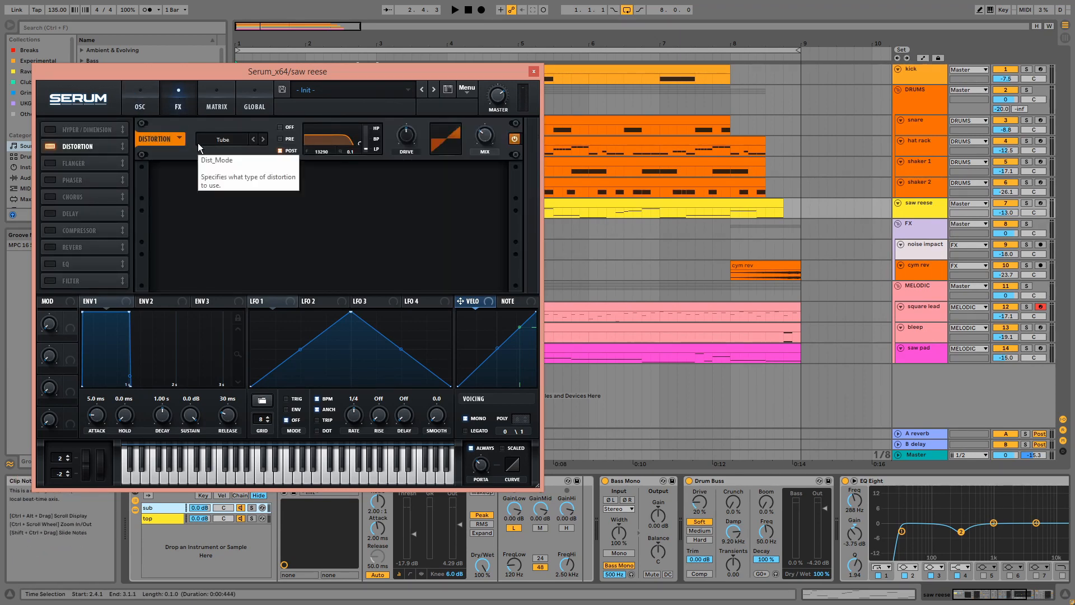
left_click(536, 74)
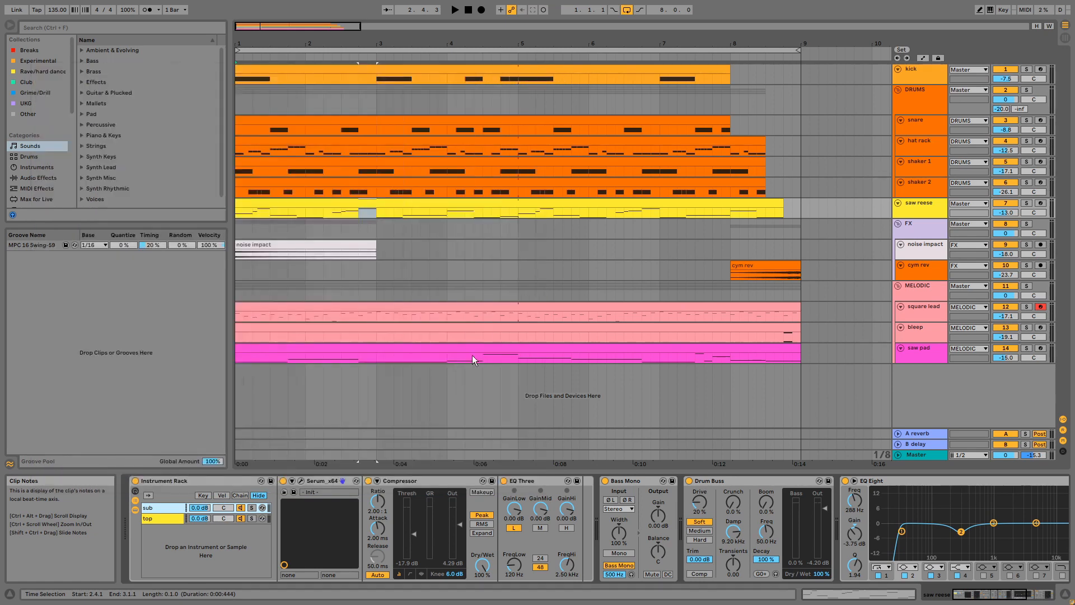
Select the sub chain's Compressor and watch its gain reduction during playback with the saw reese track soloed
left_click(446, 480)
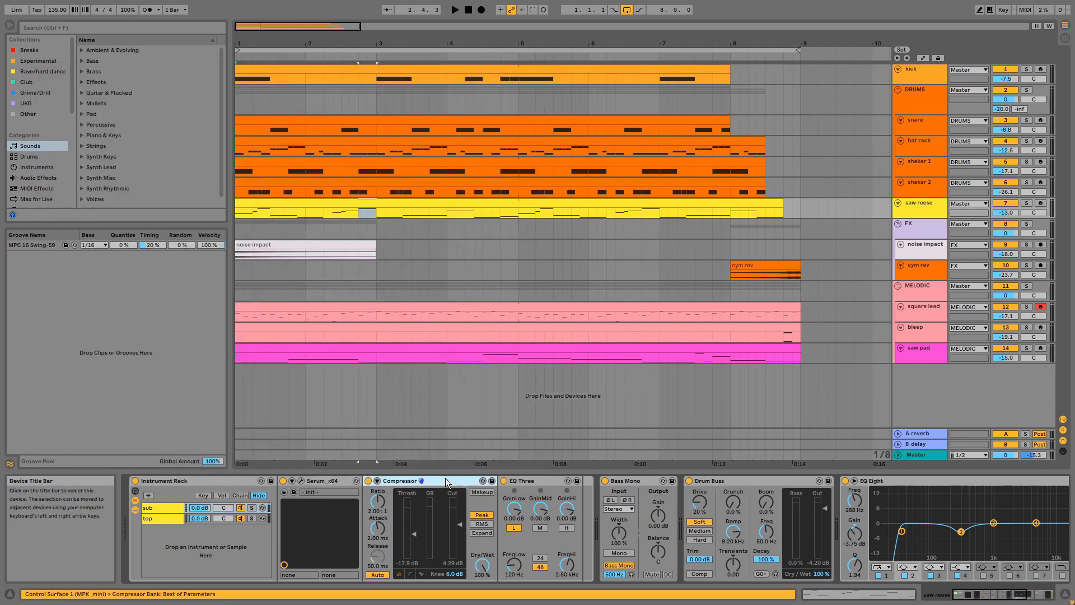
key("space")
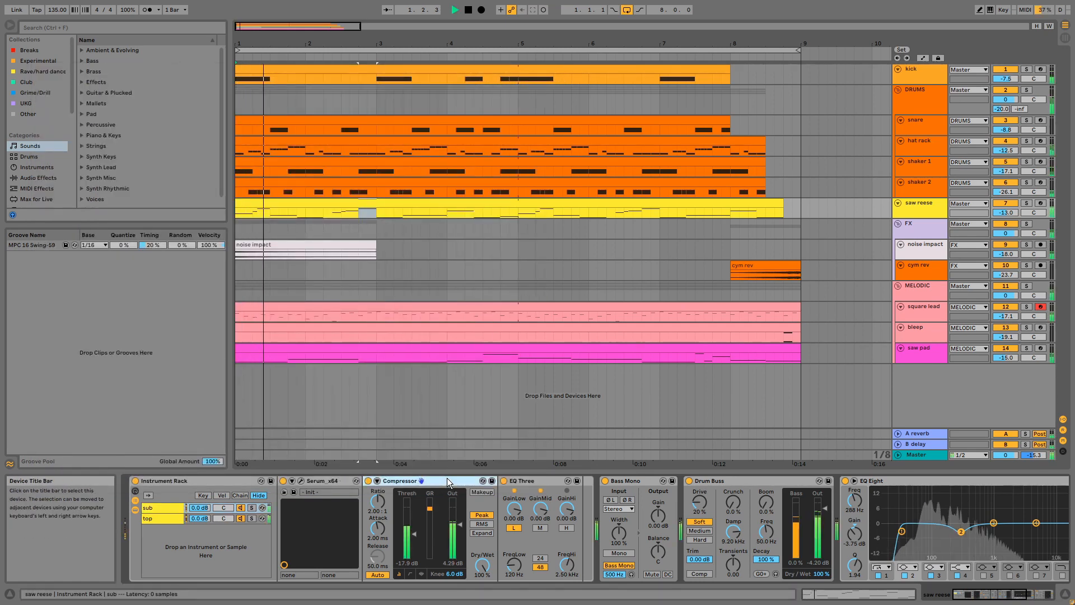
left_click(1026, 204)
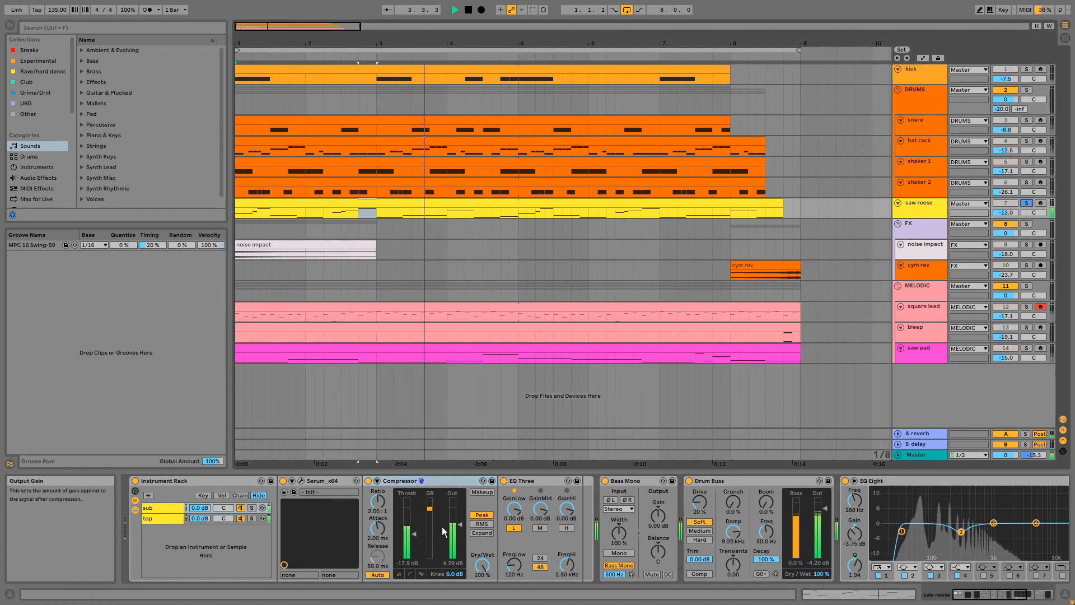
key("space")
Inspect EQ Three, Bass Mono and Drum Buss on saw reese, and compare playback with Drum Buss off and on
left_click(520, 481)
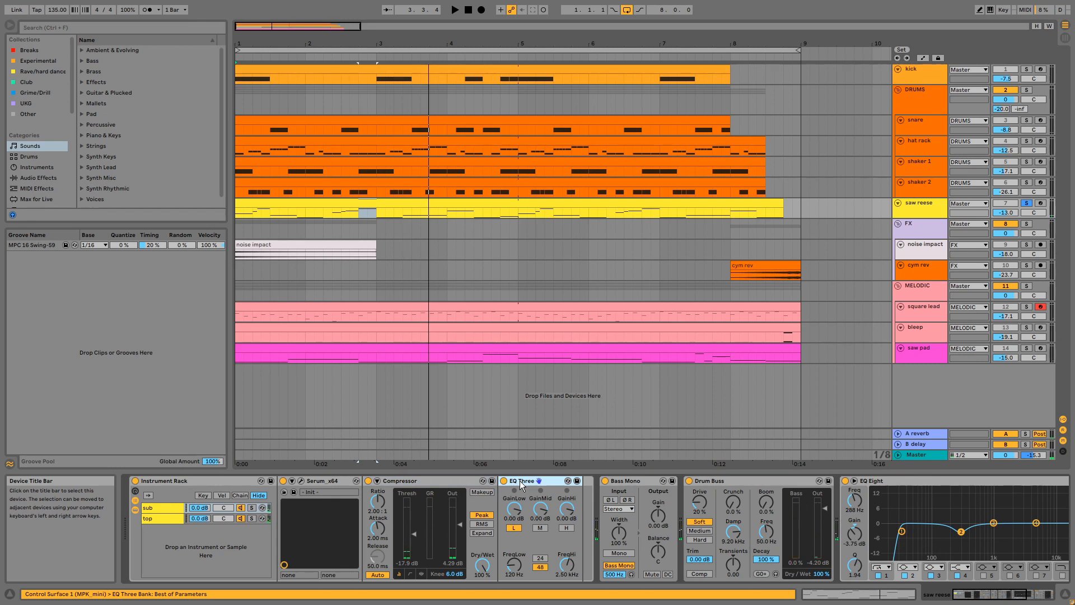
left_click(644, 482)
left_click(738, 479)
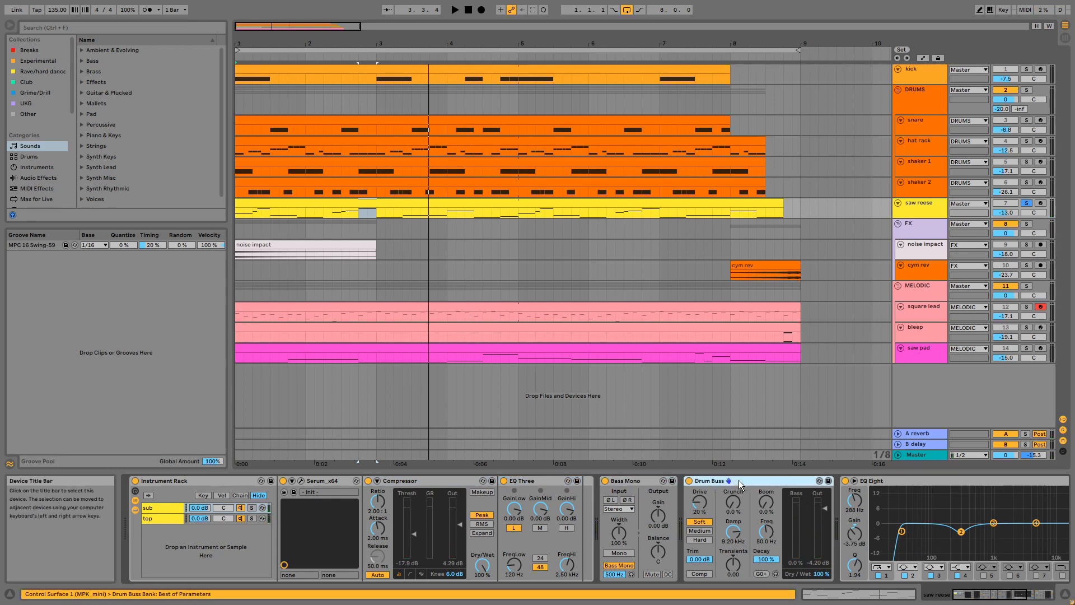
key("space")
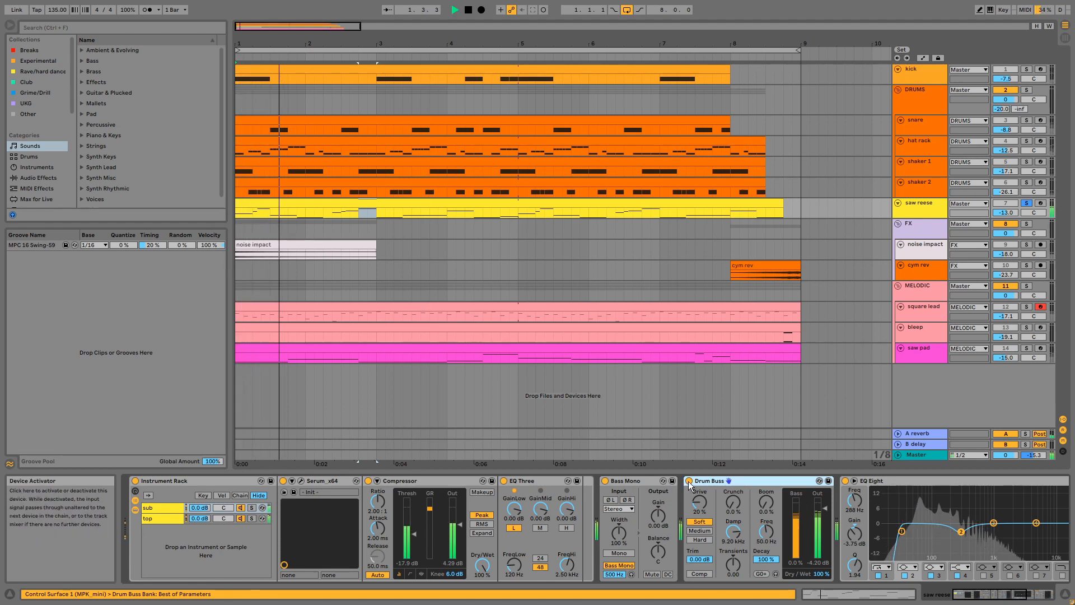
left_click(688, 481)
left_click(689, 481)
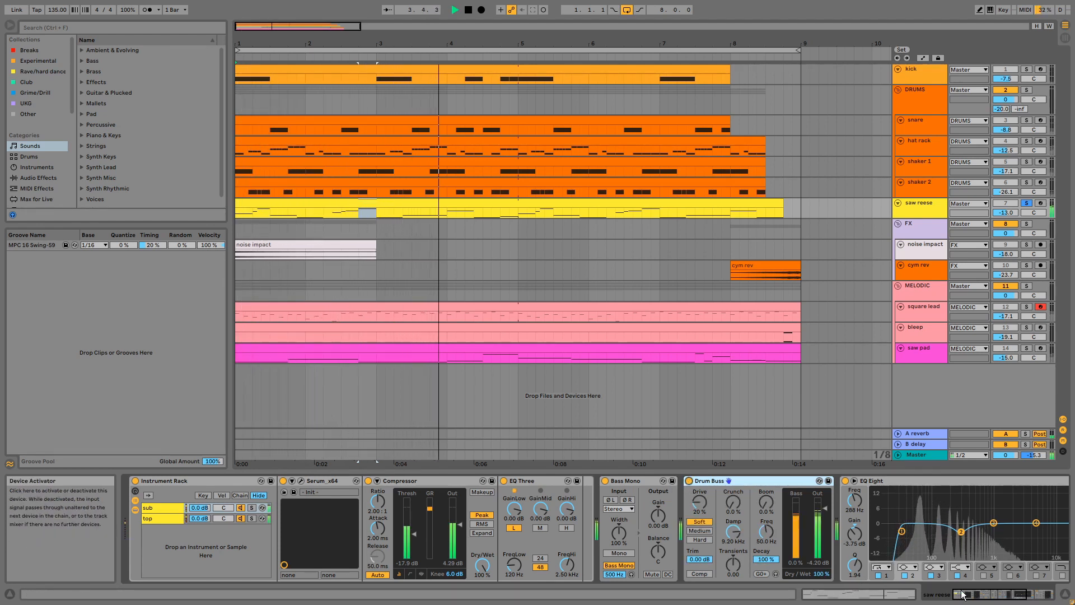
Examine the saw reese track's EQ Eight curve and the Compressor sidechained to the kick
left_click(855, 576)
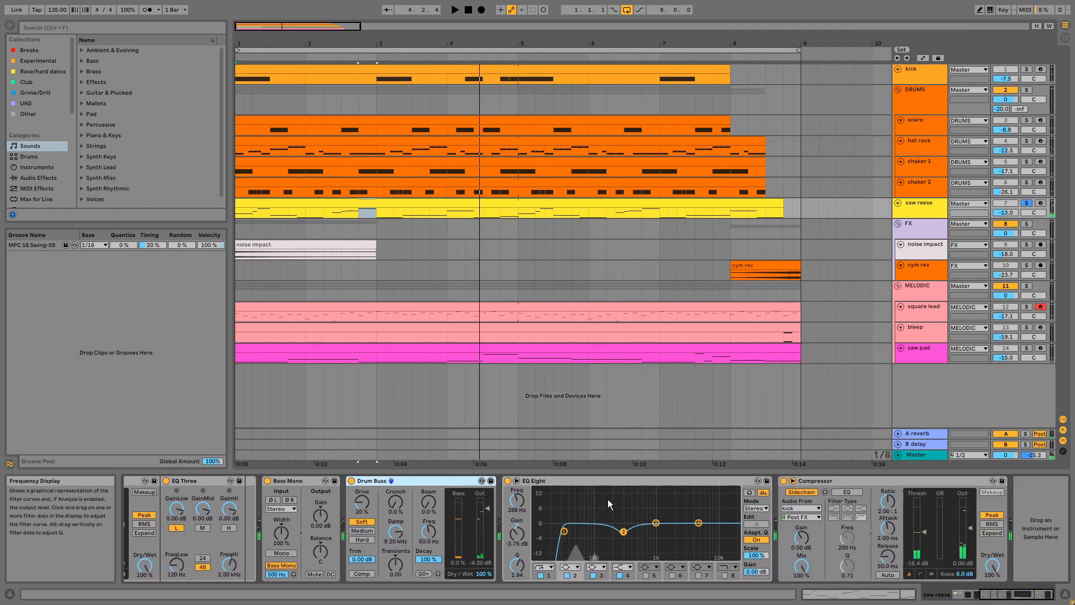
left_click(602, 482)
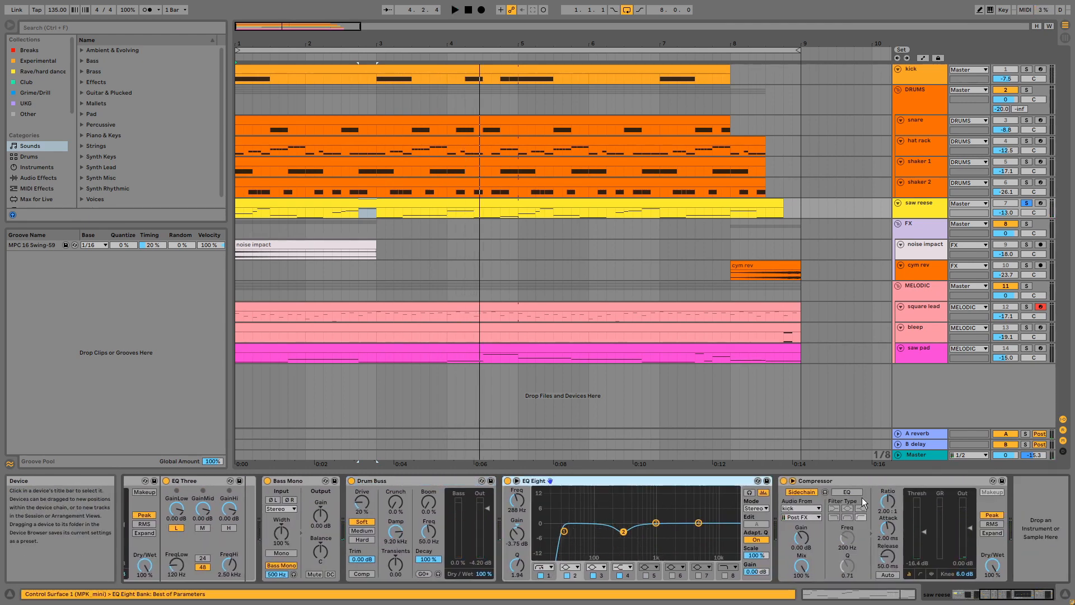
left_click(854, 482)
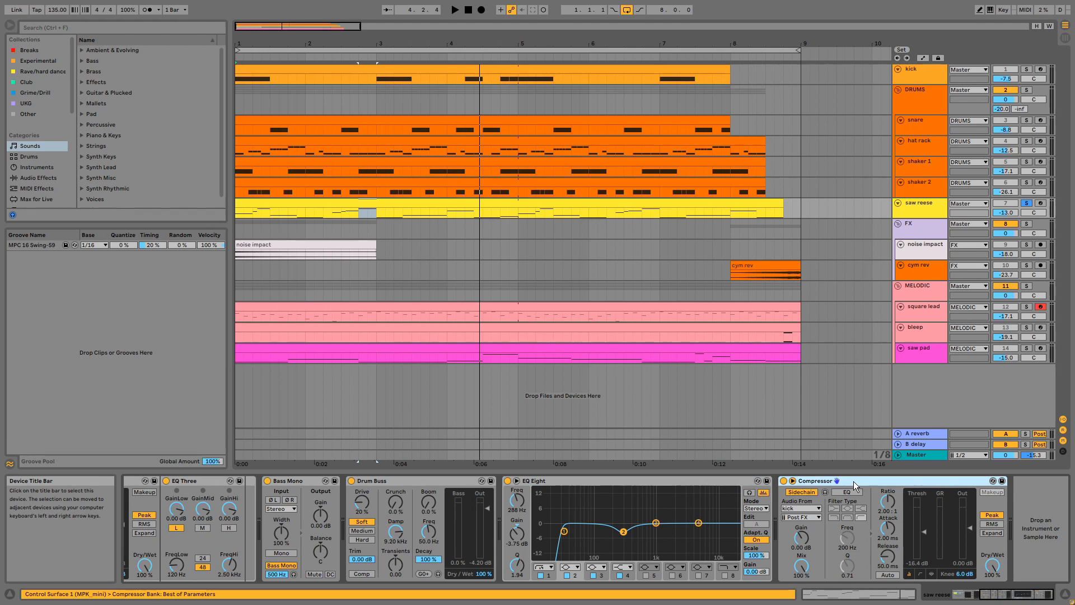
Play the full mix, then solo the kick and saw reese tracks together to hear the sidechain compression
key("space")
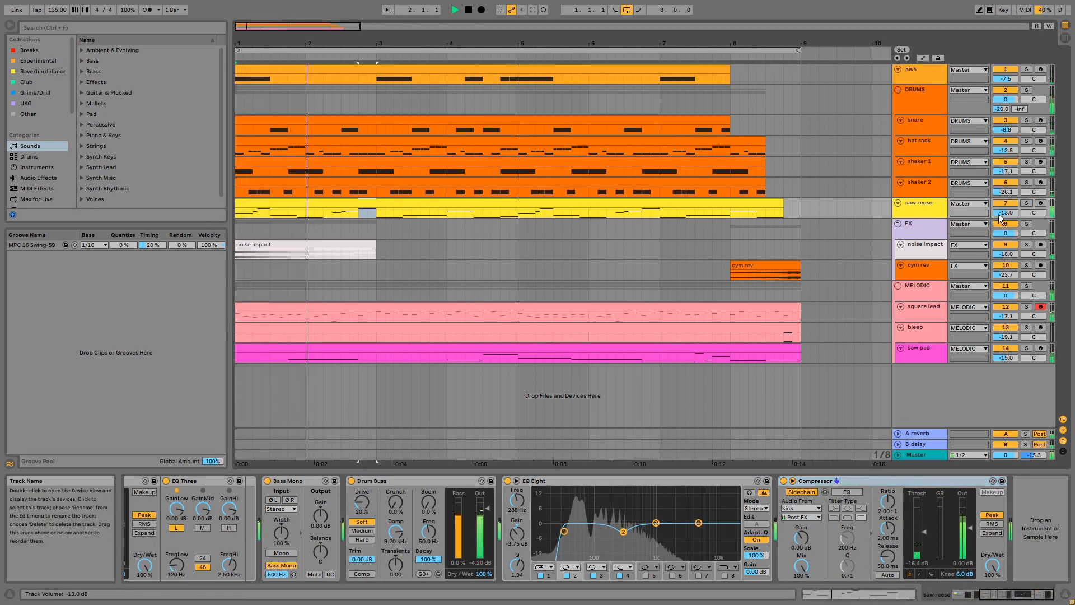
left_click(1026, 69)
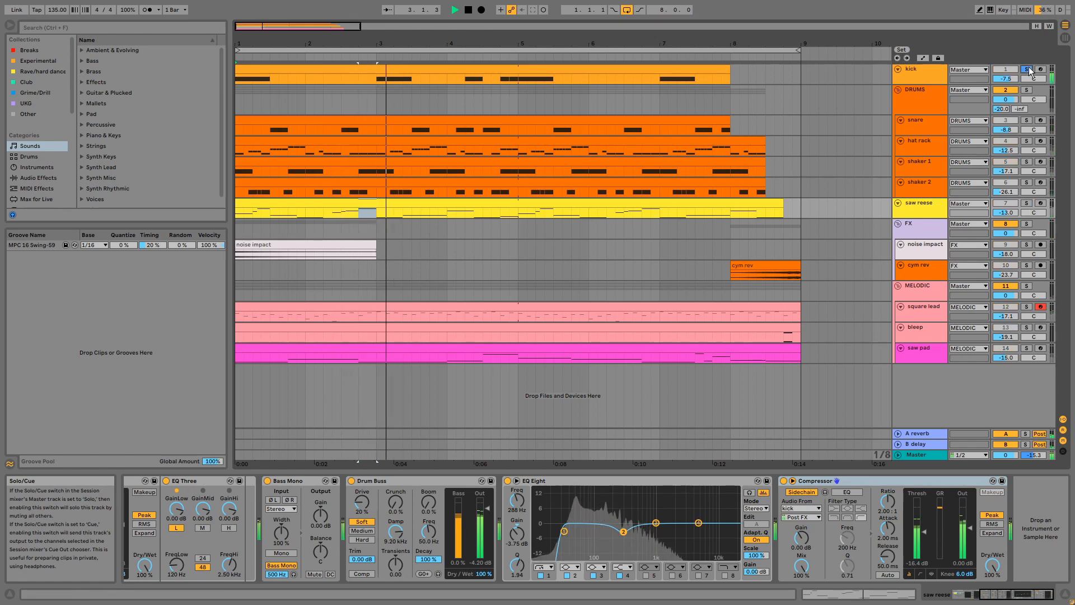
left_click(1026, 202, "ctrl")
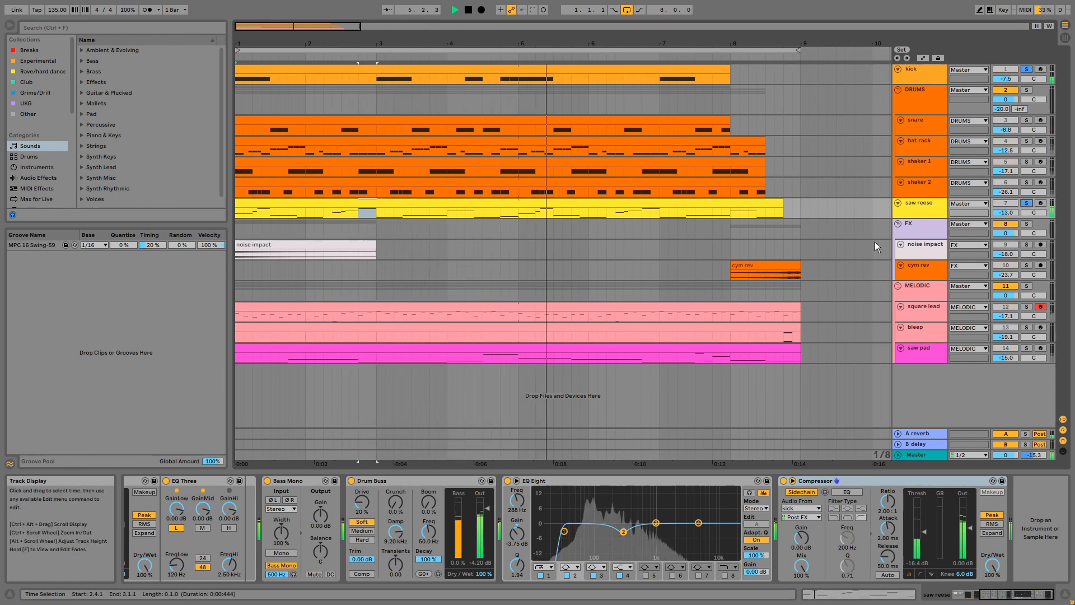
Stop playback and increase the saw reese track's height to show its send levels
left_click(931, 216)
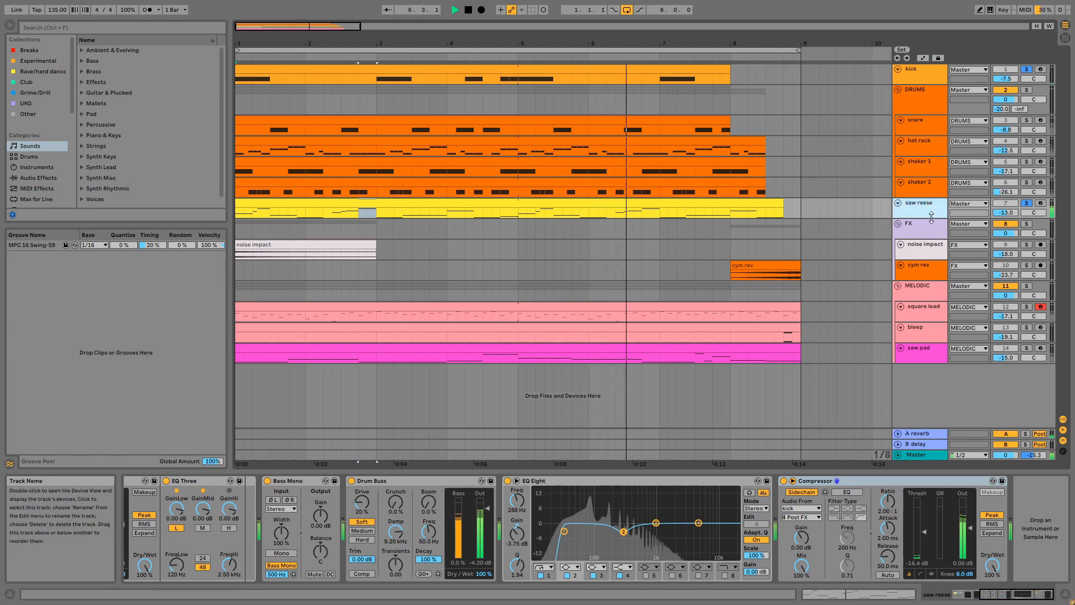
key("space")
left_click_drag(934, 220, 934, 229)
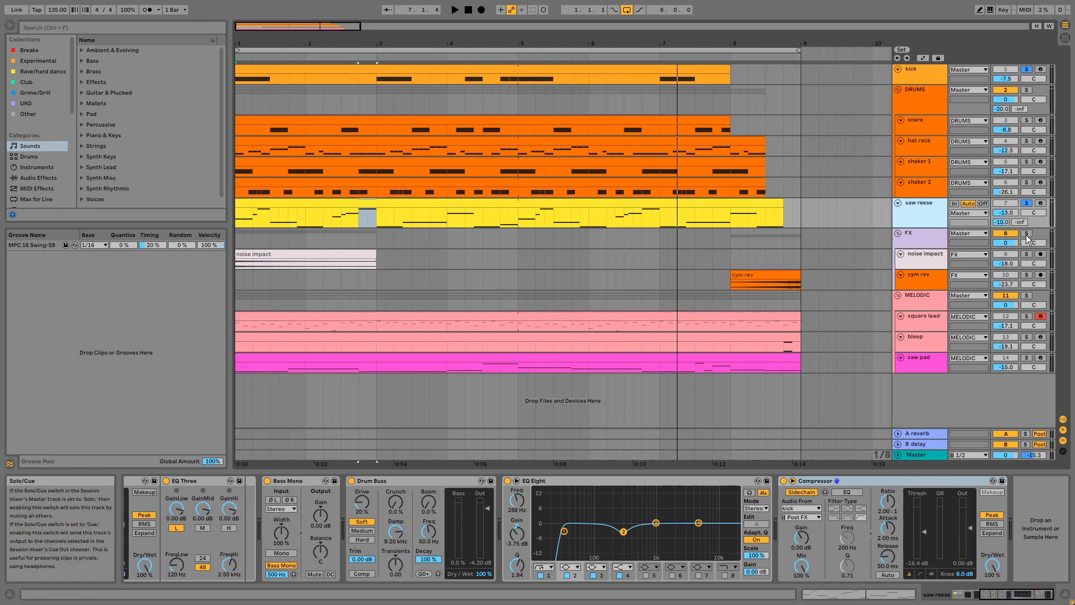
Play the noise impact and cym rev clips with the FX group soloed, and turn the group's solo off again
left_click(365, 241)
left_click(336, 253)
key("space")
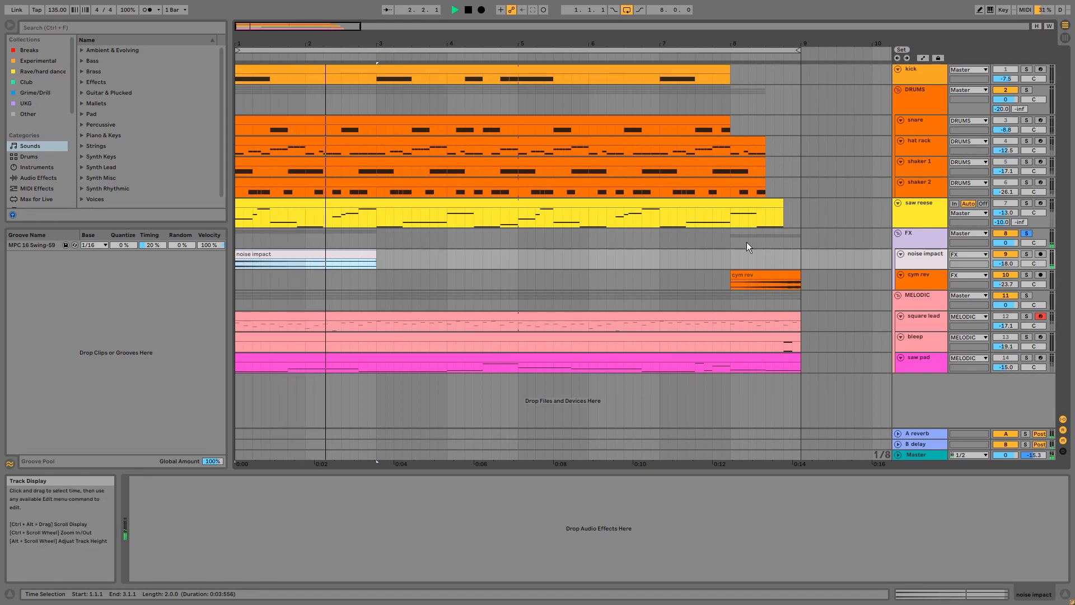
left_click(730, 255)
key("space")
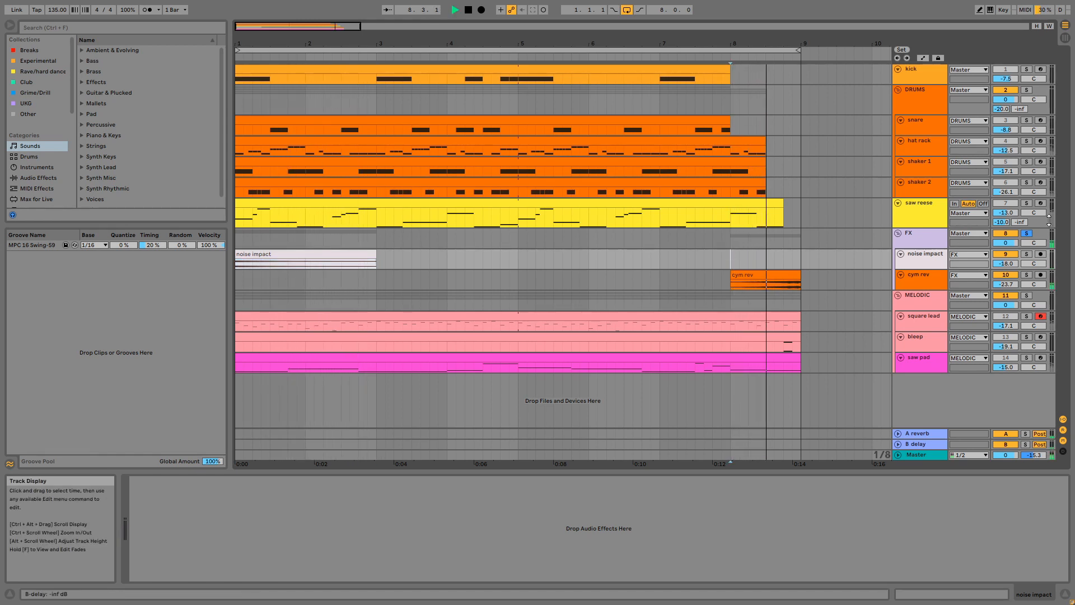
left_click(1028, 233)
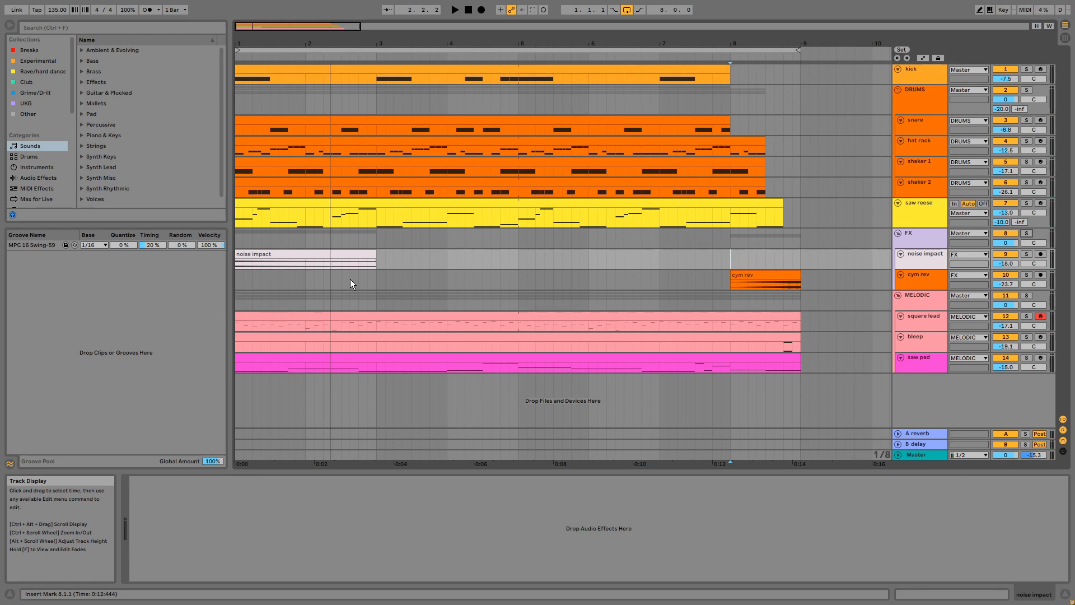
Show the FX group's device chain and inspect its Drum Buss and EQ Eight
left_click(915, 244)
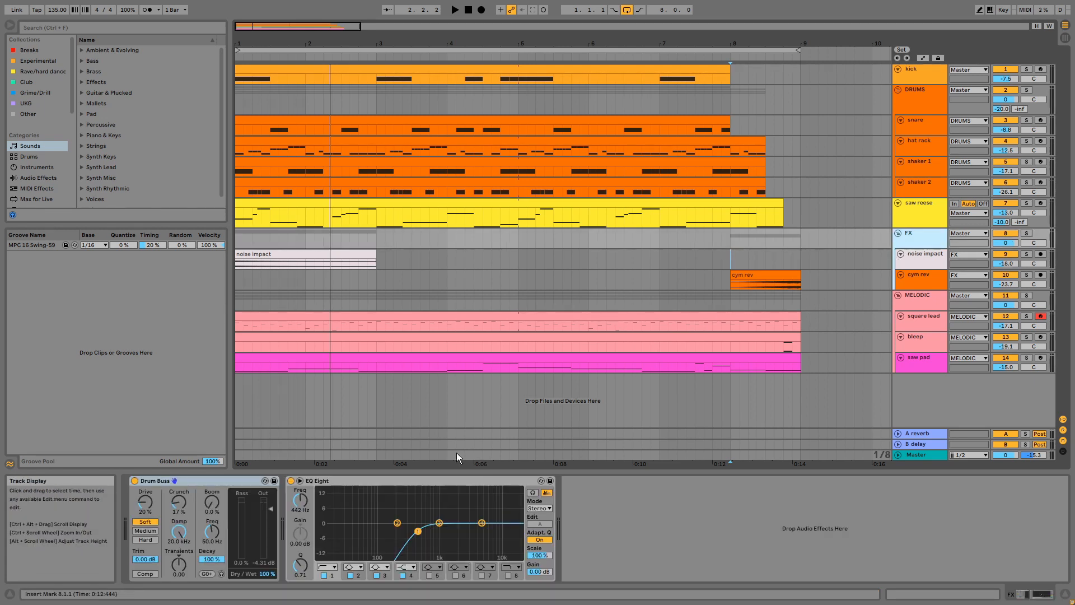
left_click(242, 482)
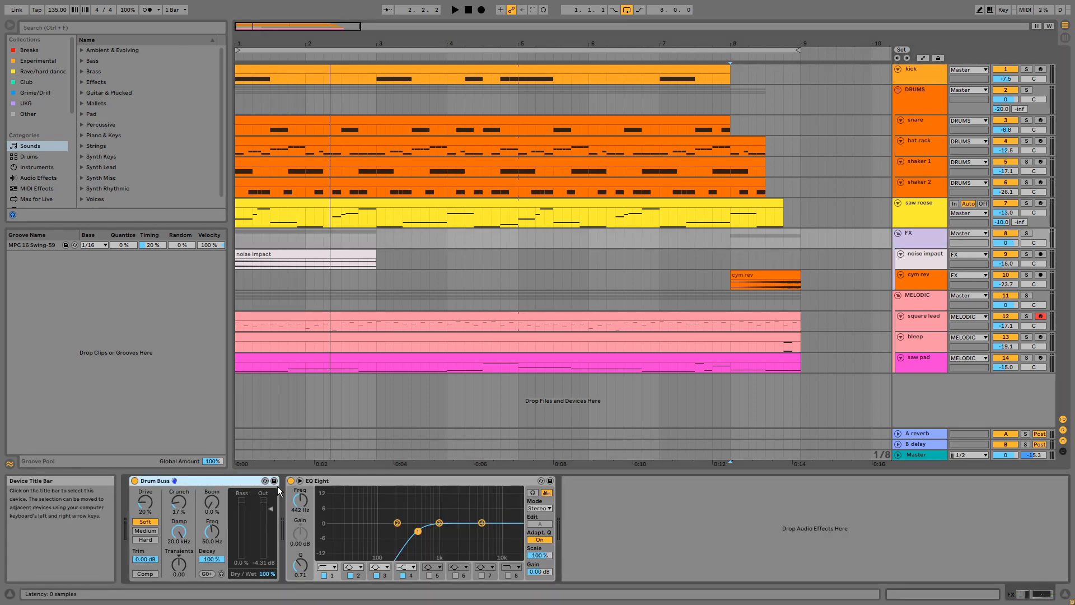
left_click(397, 482)
Increase the FX group track's height to show its sends, and inspect the Delay device on the delay return
left_click(930, 246)
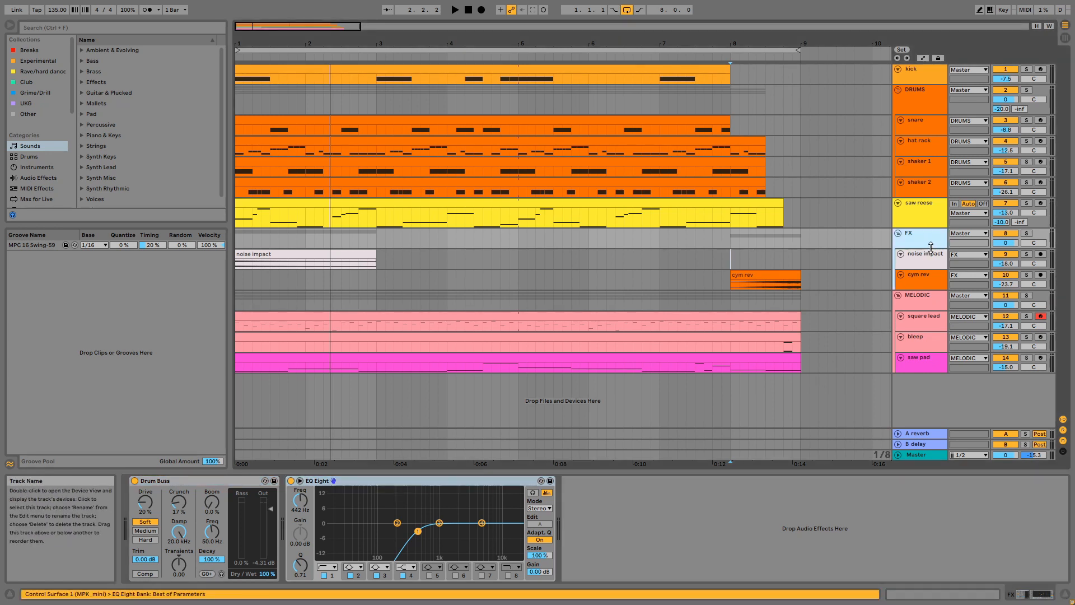
left_click_drag(930, 247, 931, 257)
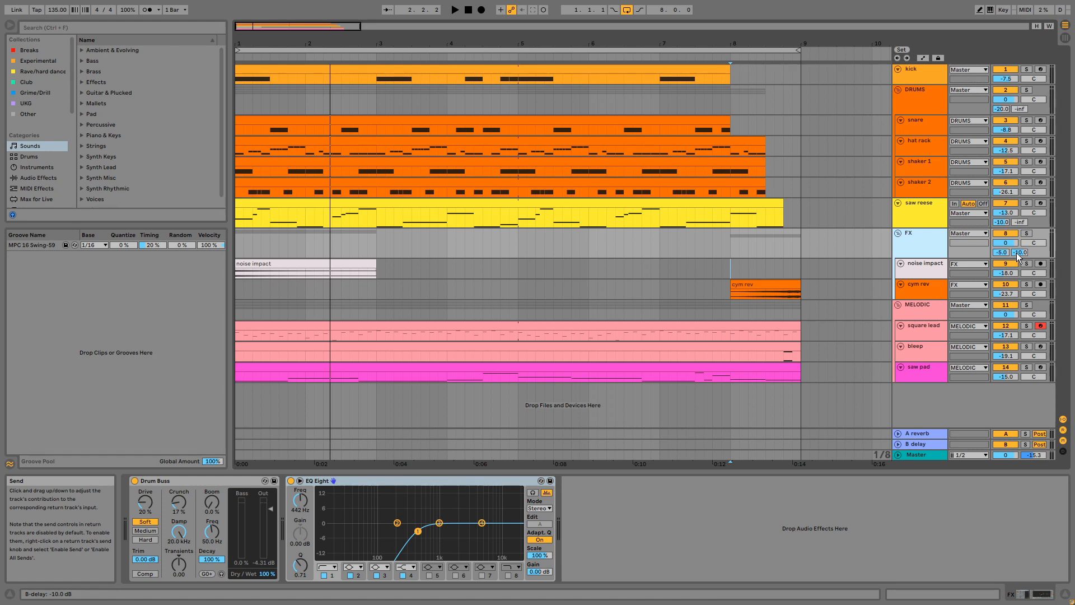
left_click(915, 446)
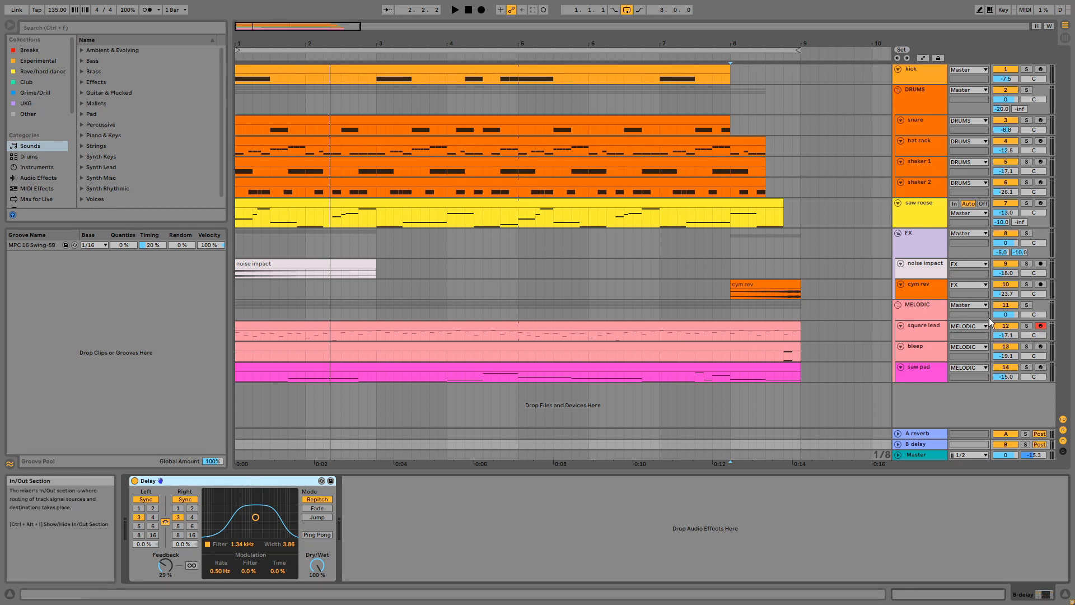
Solo the MELODIC group, select the square lead clip and play the melodic parts from the start
left_click(1025, 304)
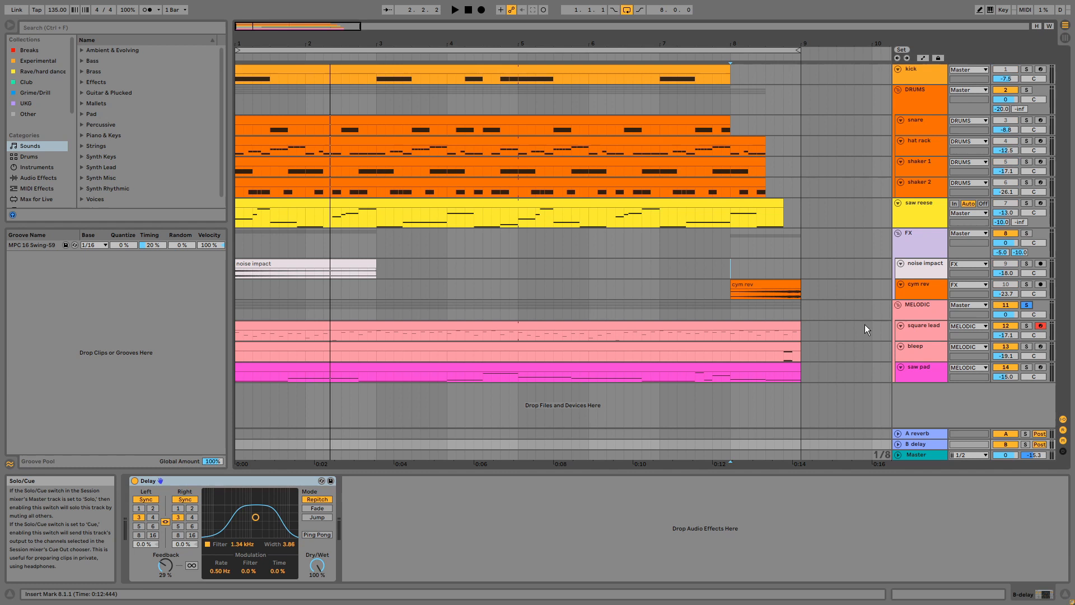
left_click(765, 323)
key("space")
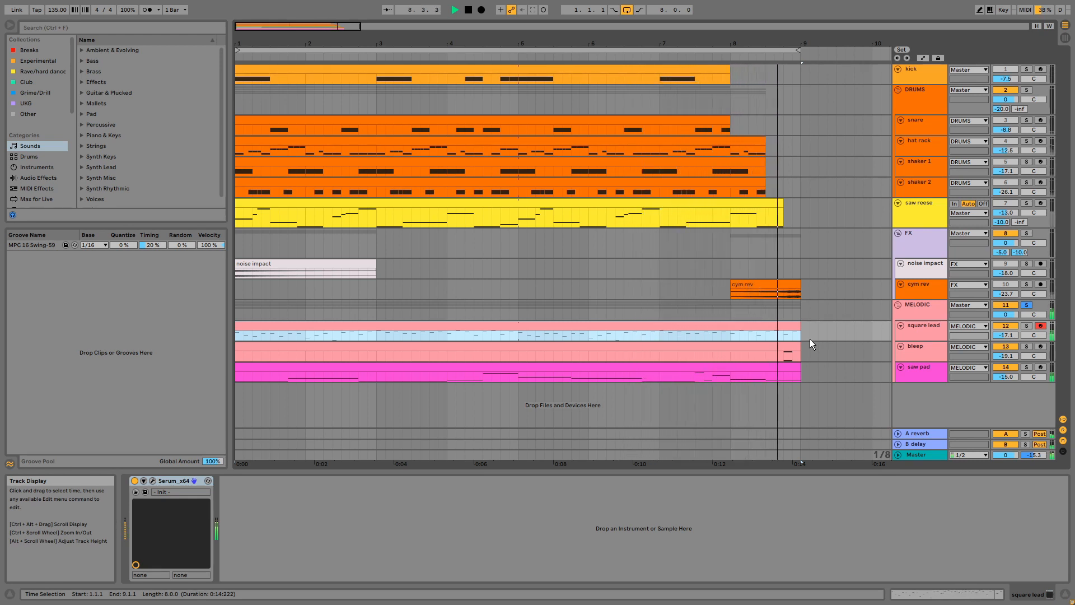
key("space")
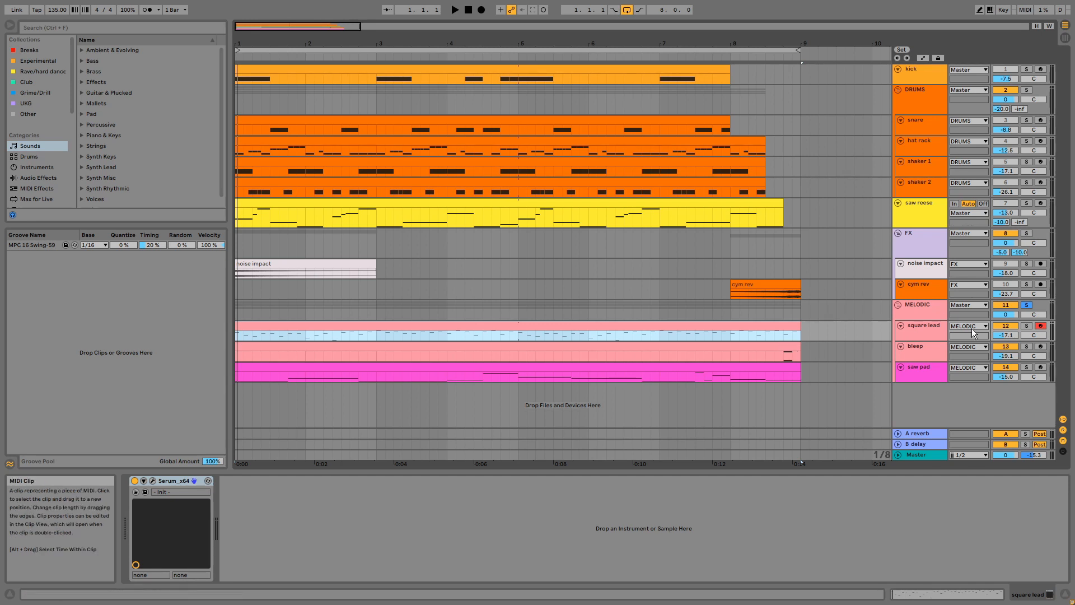
Solo the square lead track and open its MIDI clip to audition the melody, including the A#2 and F4 notes
left_click(932, 327)
left_click(1026, 327)
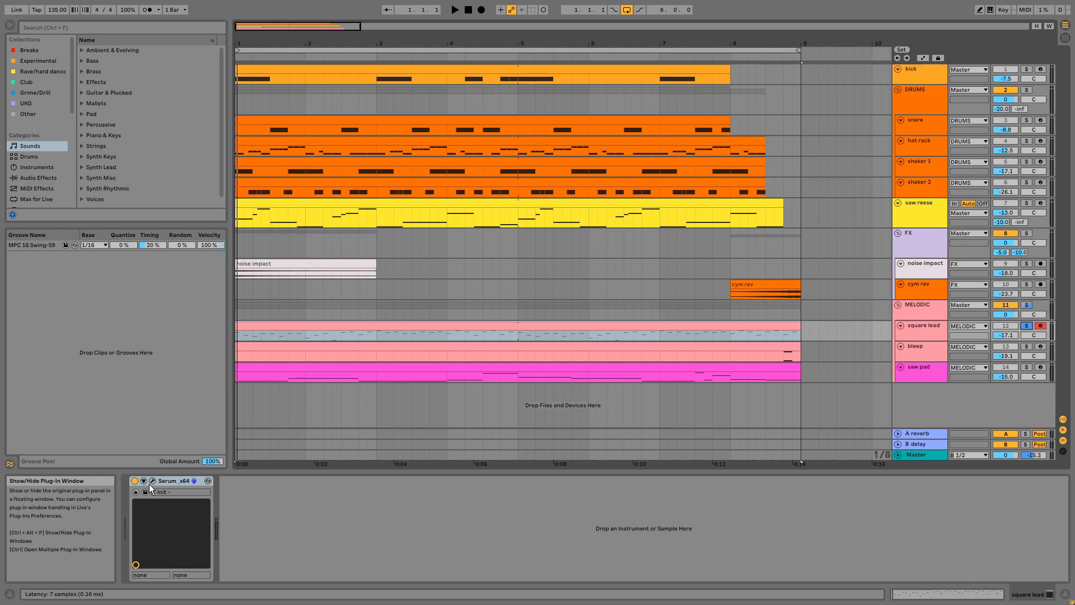
double_click(443, 328)
key("space")
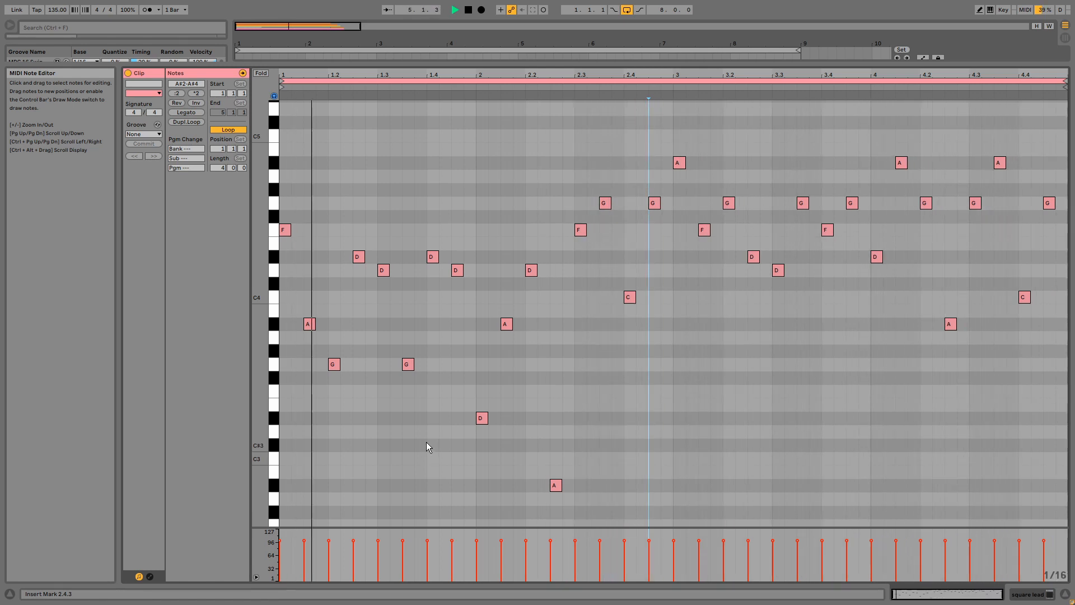
key("space")
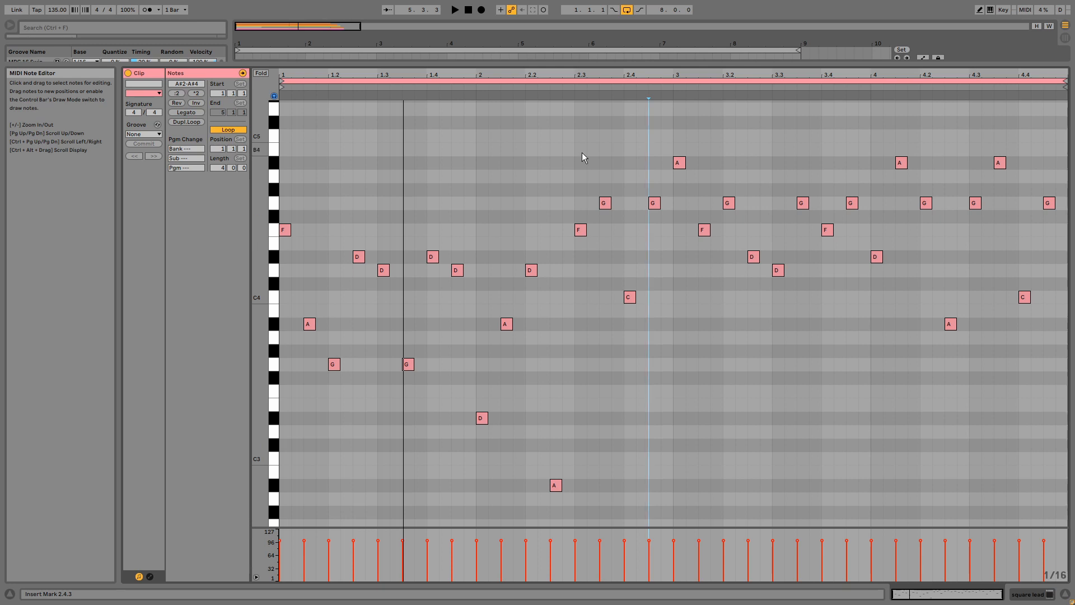
left_click(555, 485)
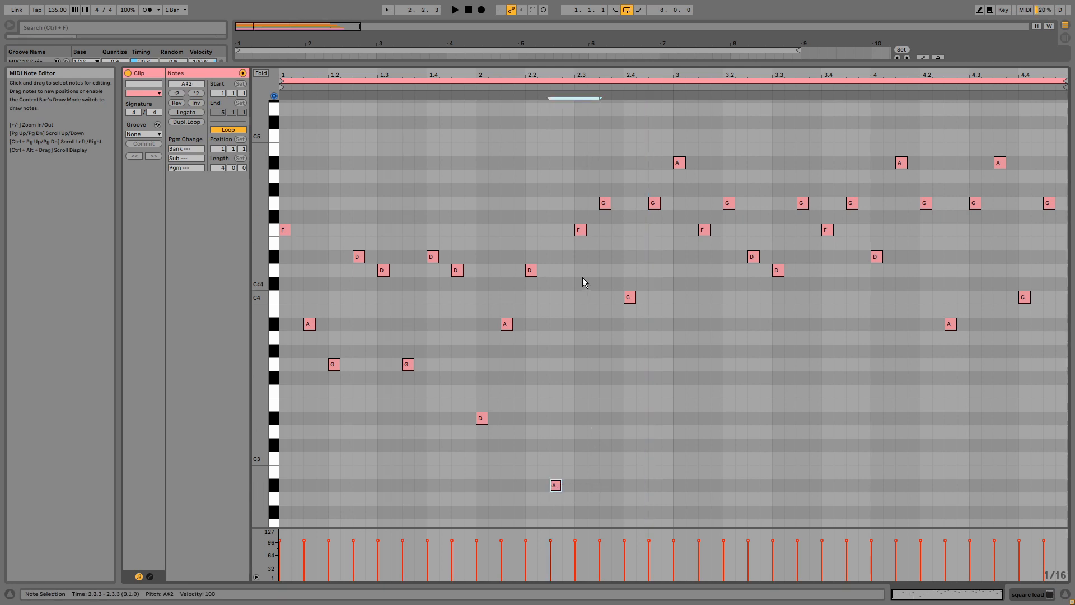
left_click(580, 229)
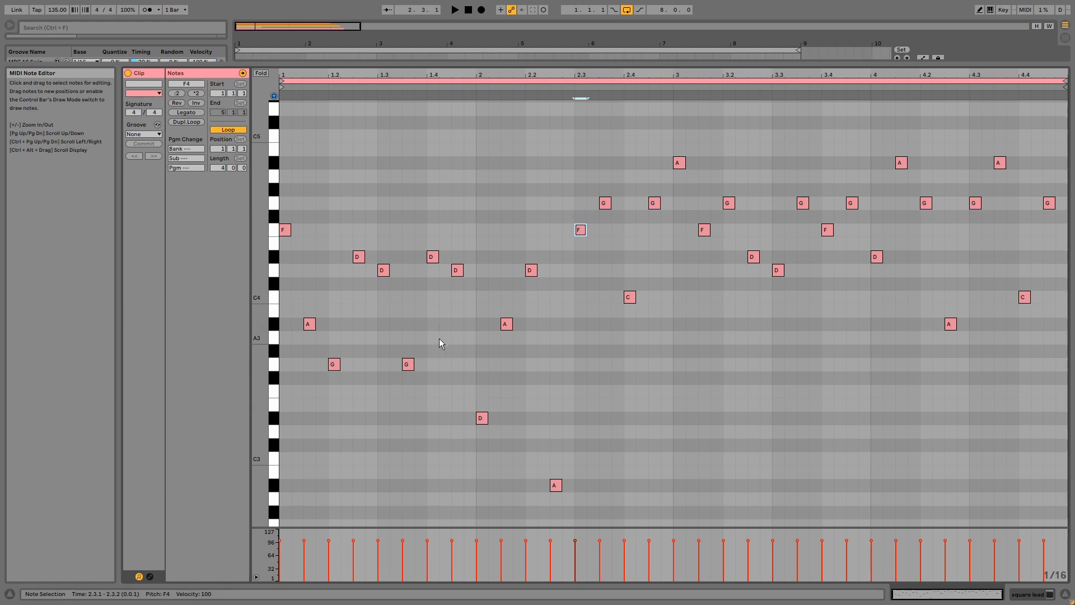
Try Legato on all notes of the square lead clip, audition the result and undo the change
key("ctrl+a")
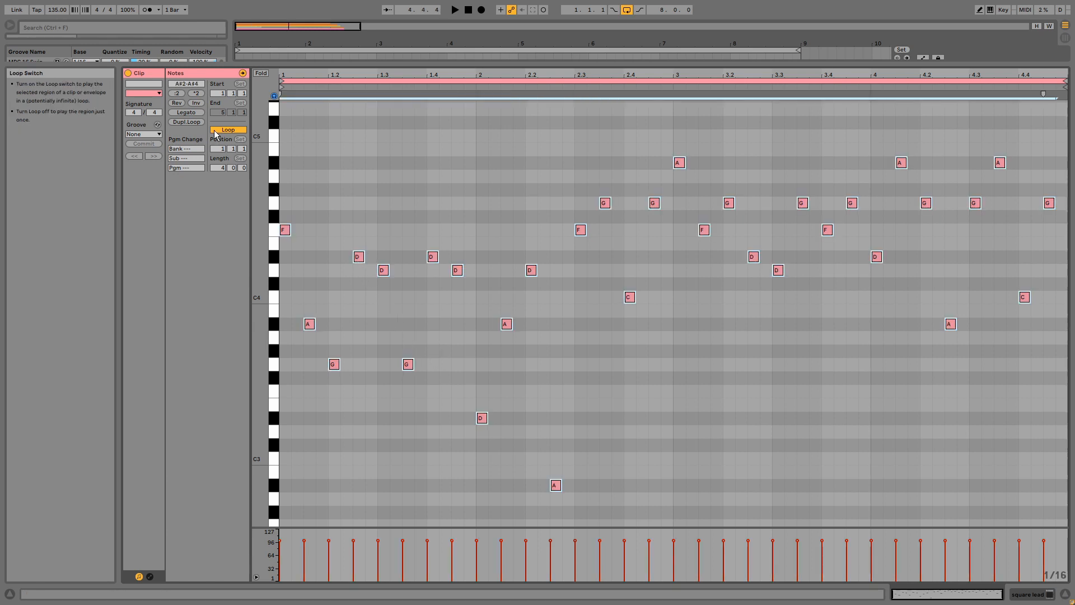
left_click(194, 112)
key("space")
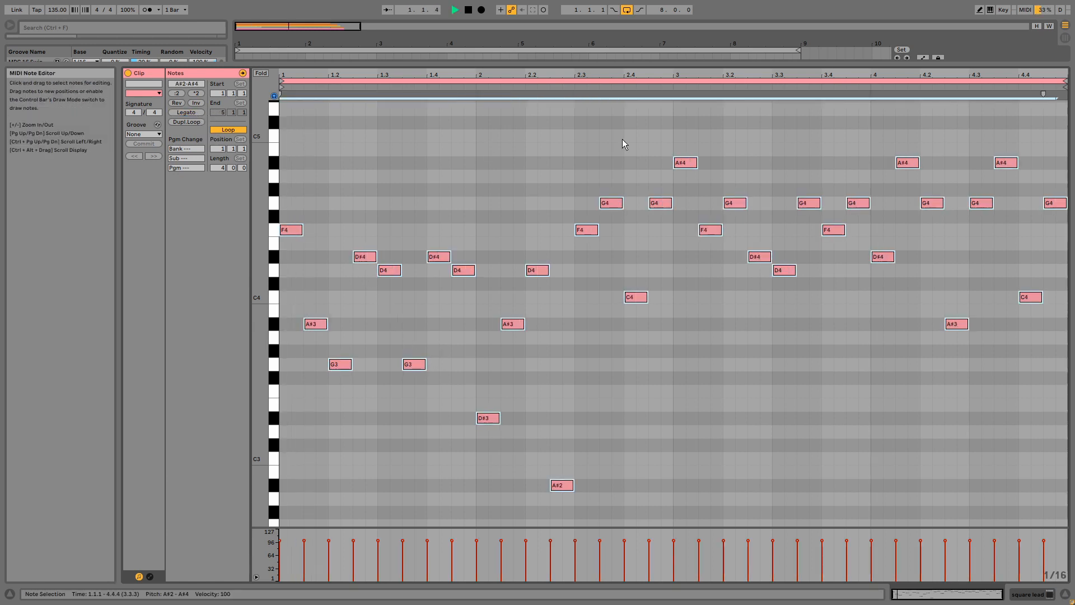
key("shift+Tab")
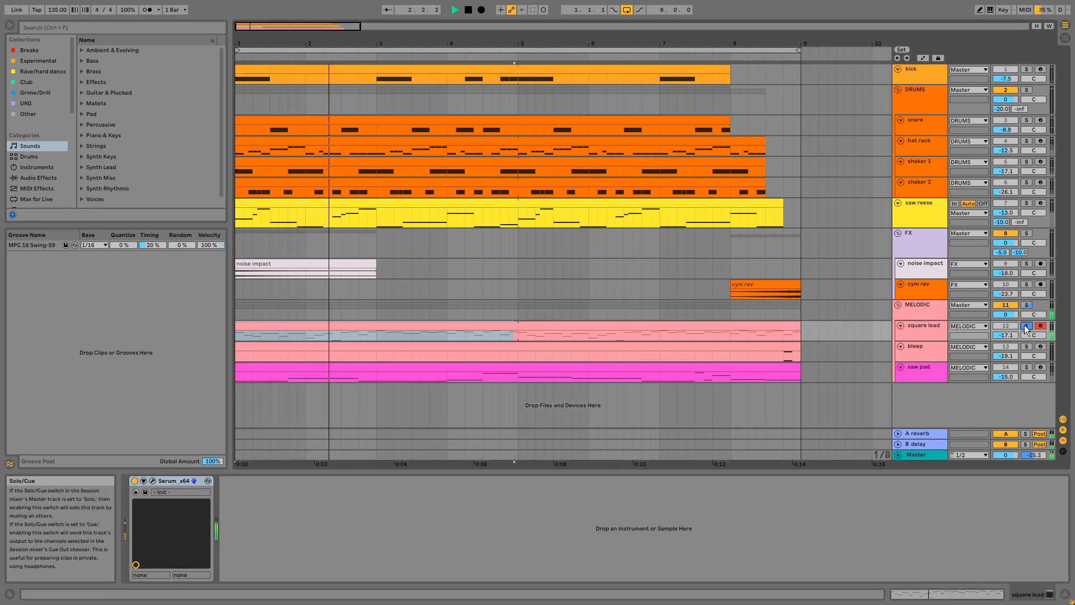
double_click(660, 328)
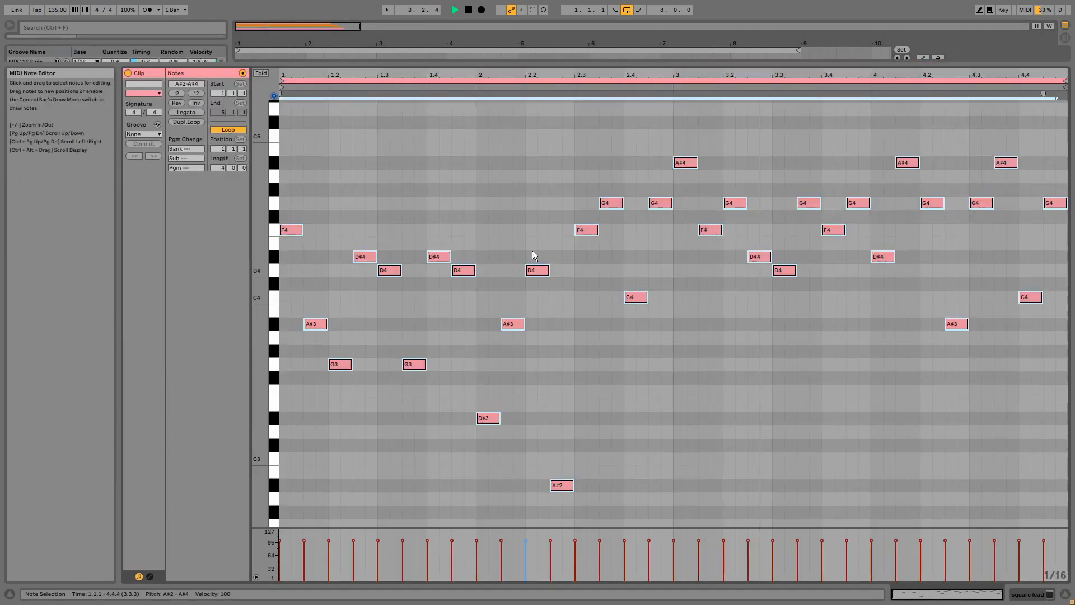
key("ctrl+z")
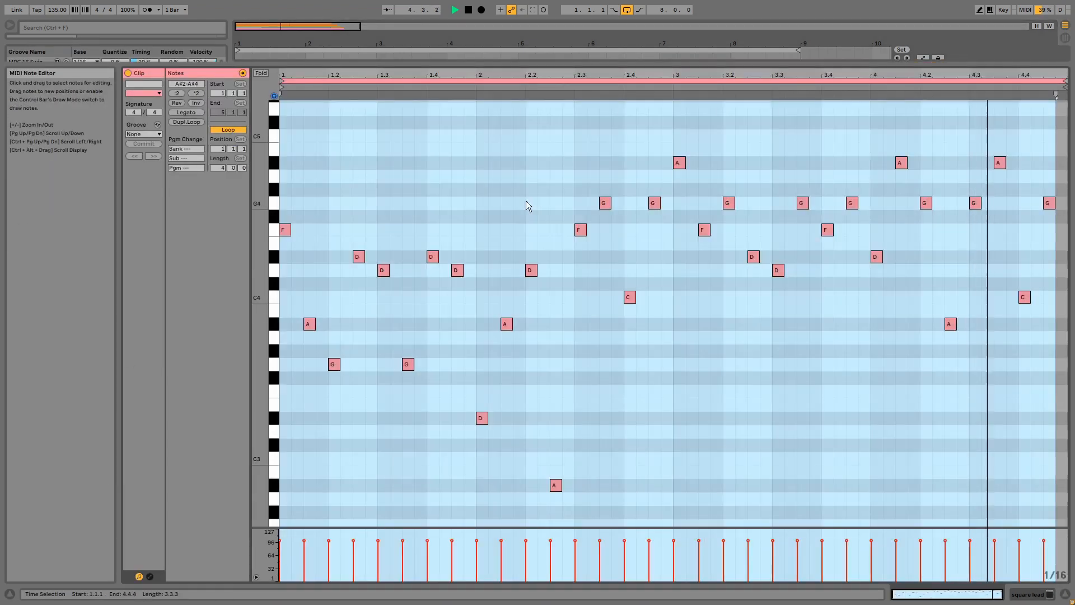
left_click(526, 193)
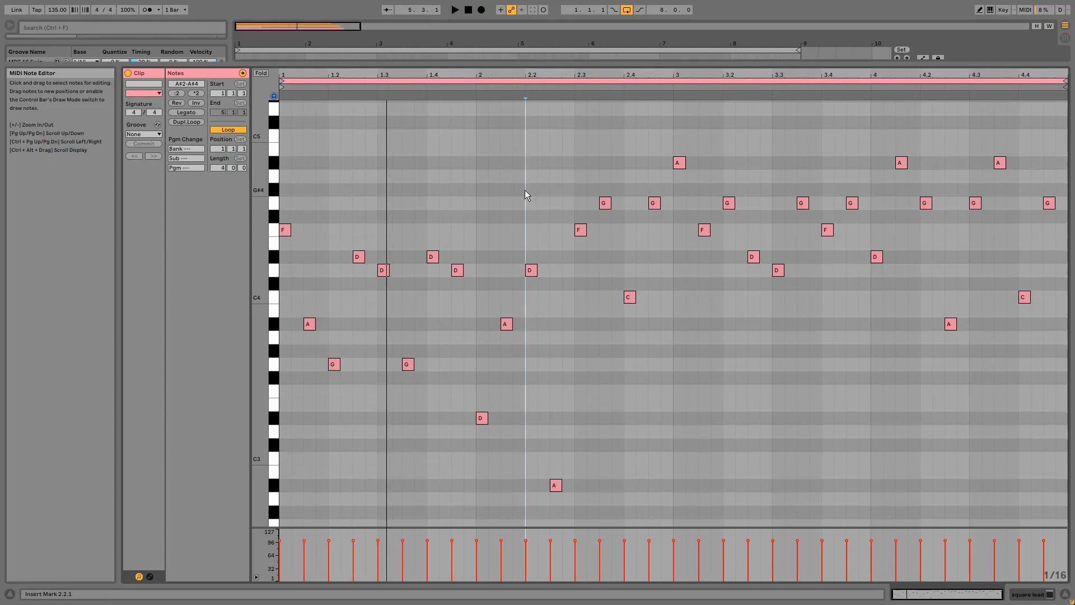
Search the browser for "note length", try the Note Length device in front of the square lead's Serum and remove it
key("shift+Tab")
key("ctrl+f")
type("no")
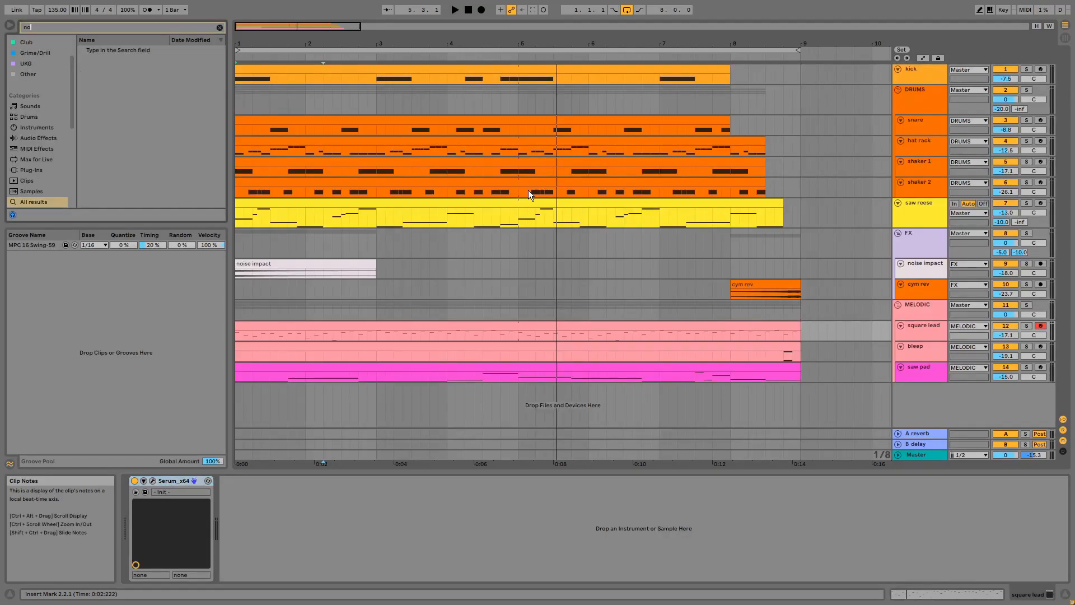
type("te length")
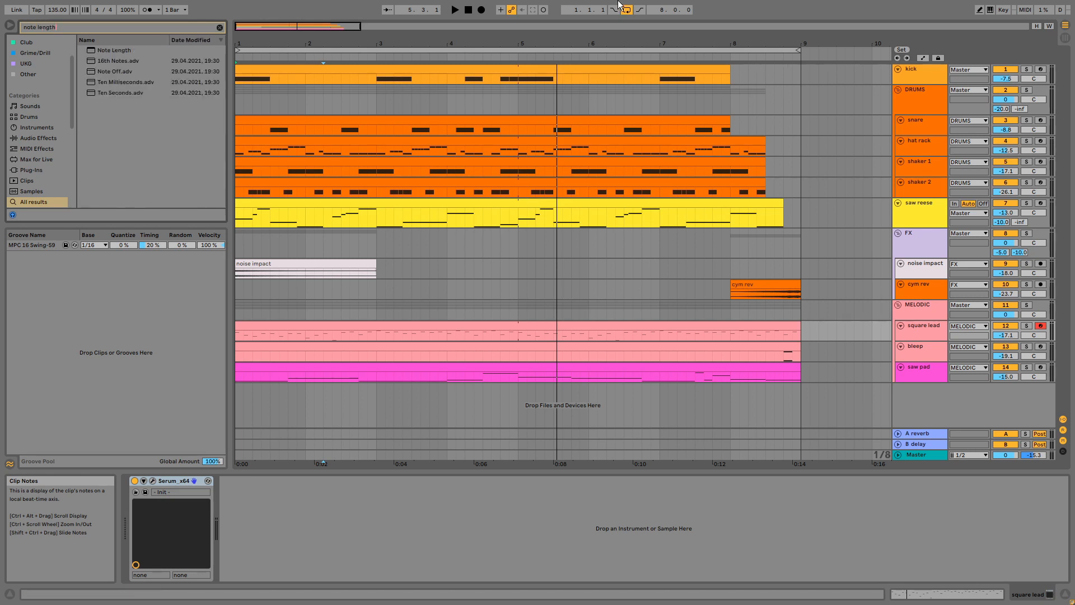
left_click_drag(121, 50, 139, 543)
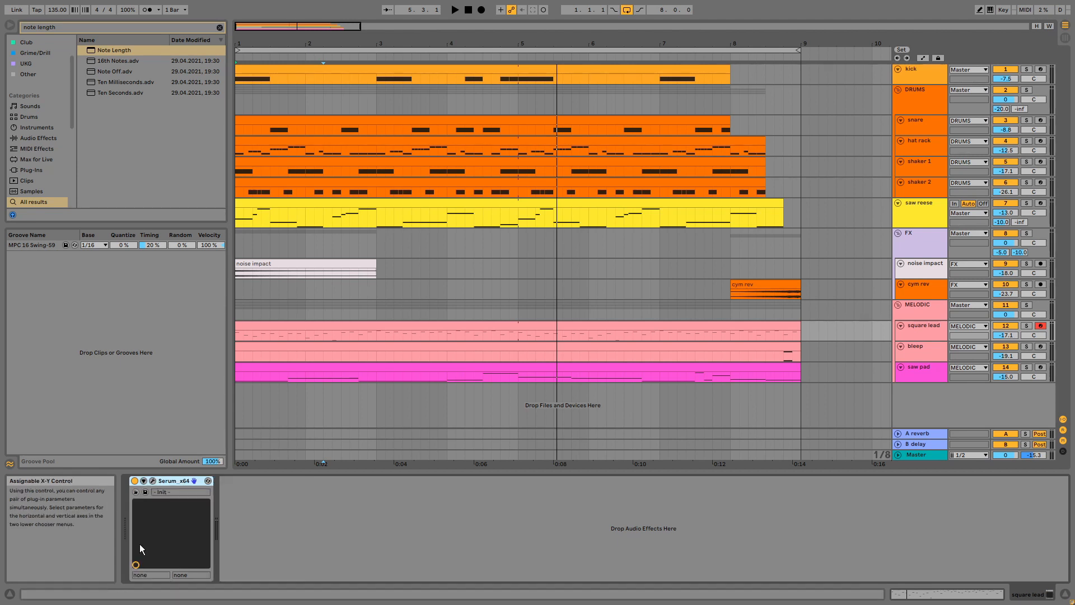
key("Delete")
Search the browser for "arpe", try the Arpeggiator in front of the square lead's Serum and delete it
key("ctrl+f")
type("arpe")
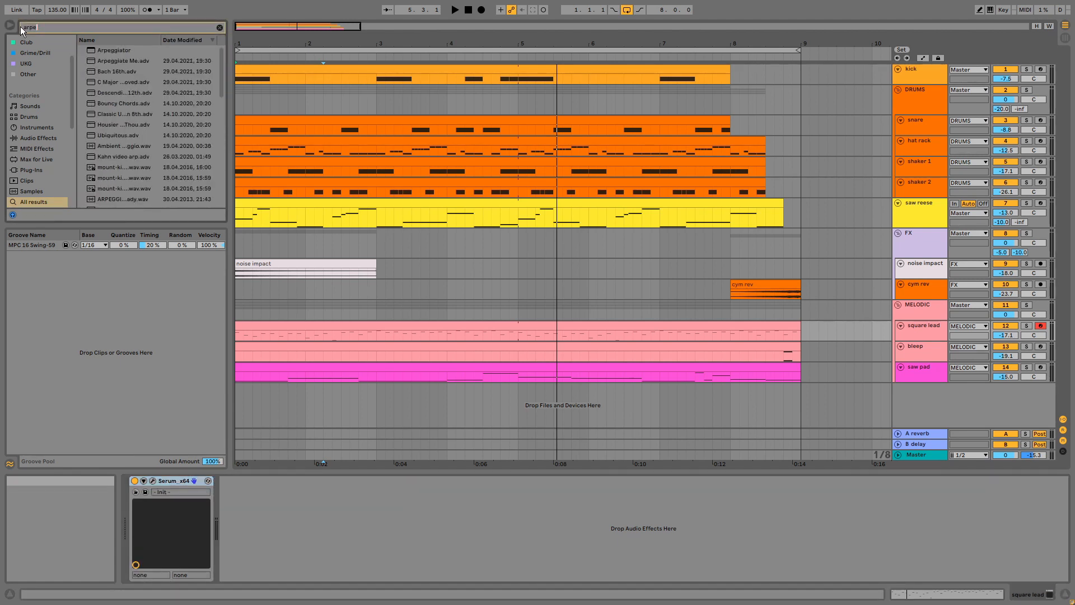
left_click_drag(126, 53, 119, 575)
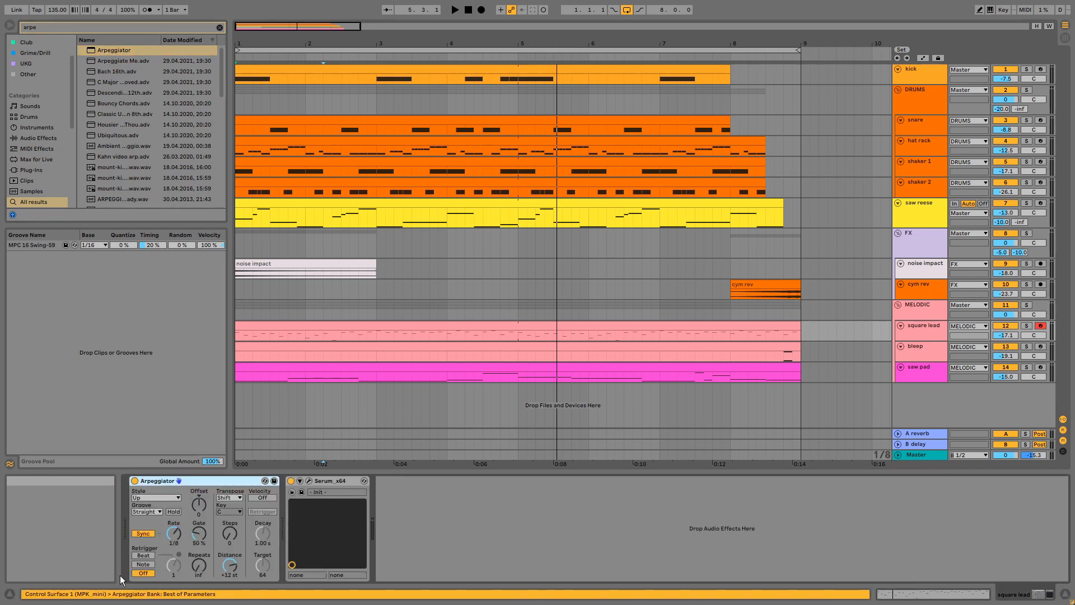
key("Delete")
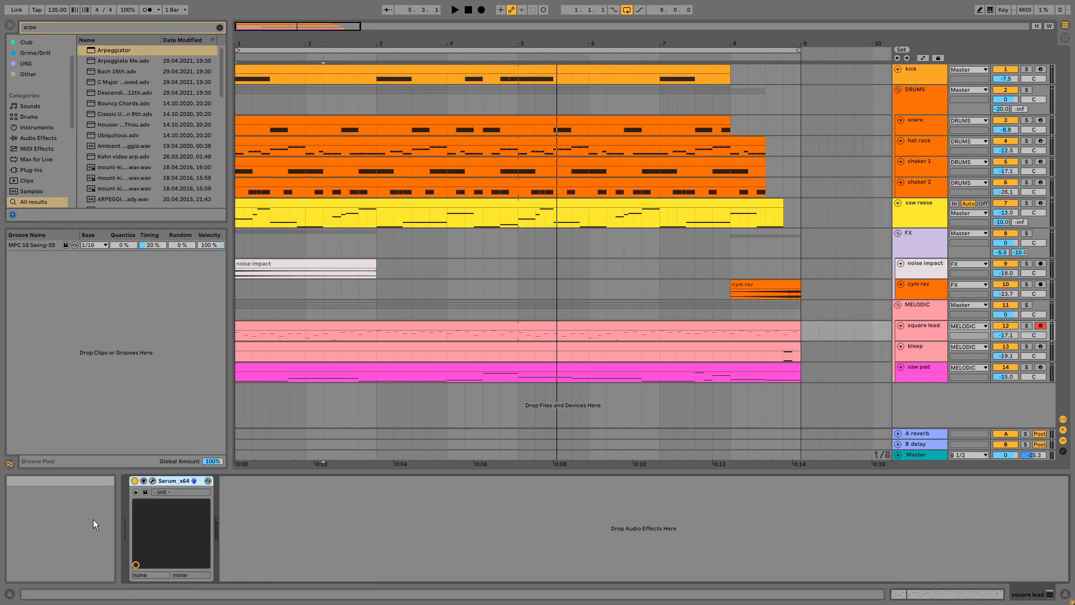
Open the square lead's Serum, audition it with the noise oscillator off and back on, and show its FX page
left_click(152, 480)
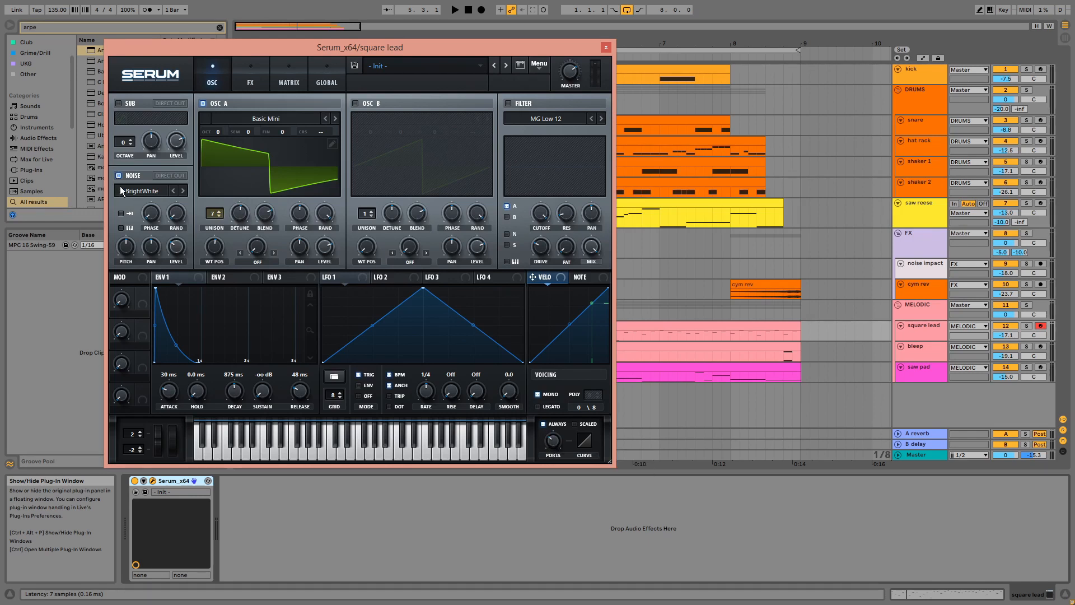
key("space")
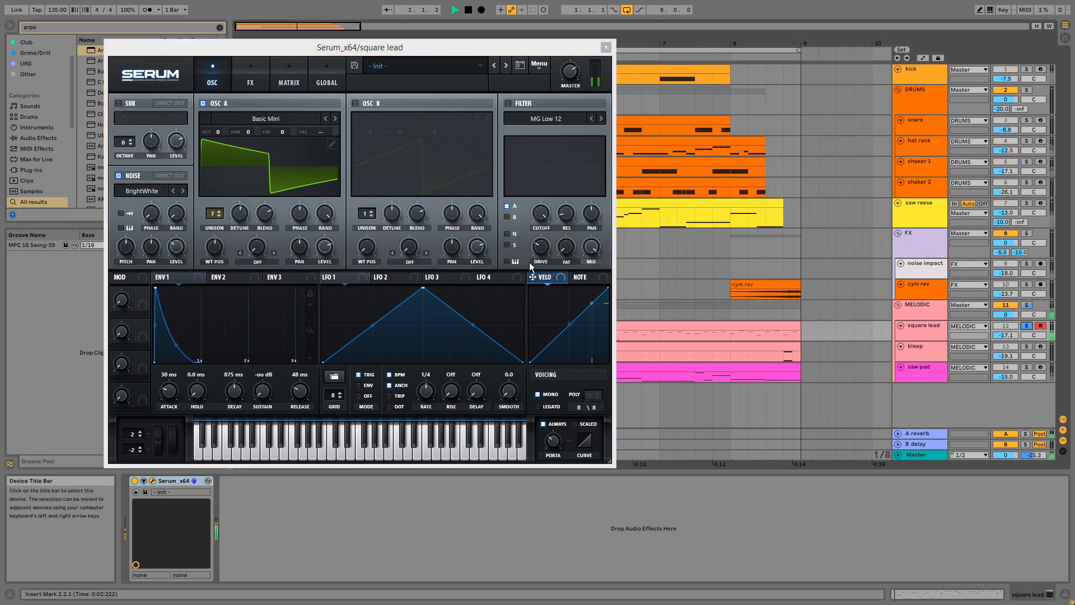
left_click(118, 174)
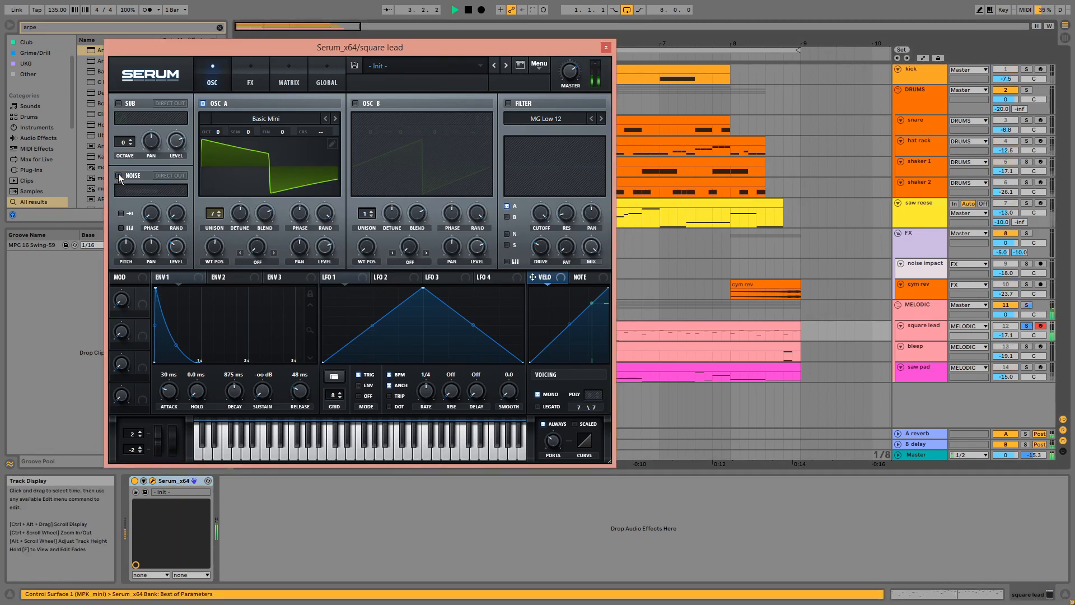
left_click(119, 175)
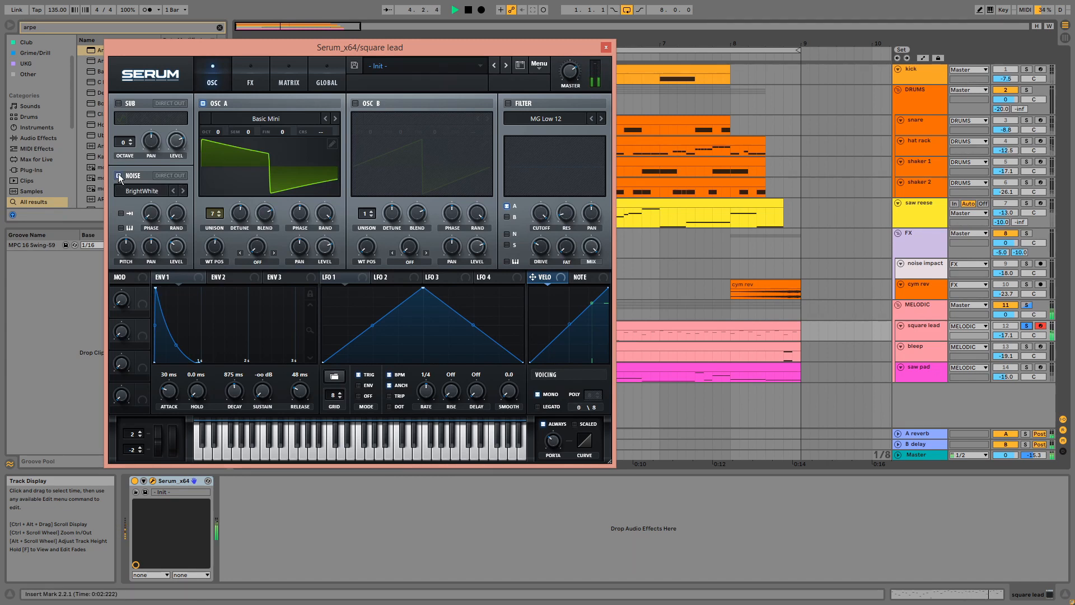
key("space")
left_click(249, 83)
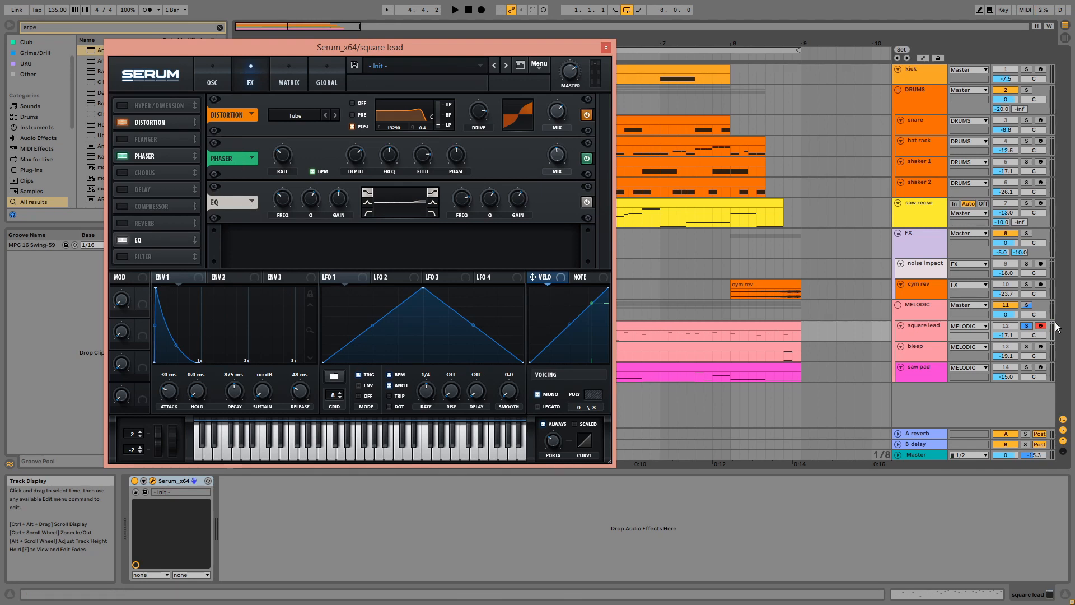
Solo the bleep track and play its short notes from position 8.4.1
left_click(1028, 346)
left_click(782, 354)
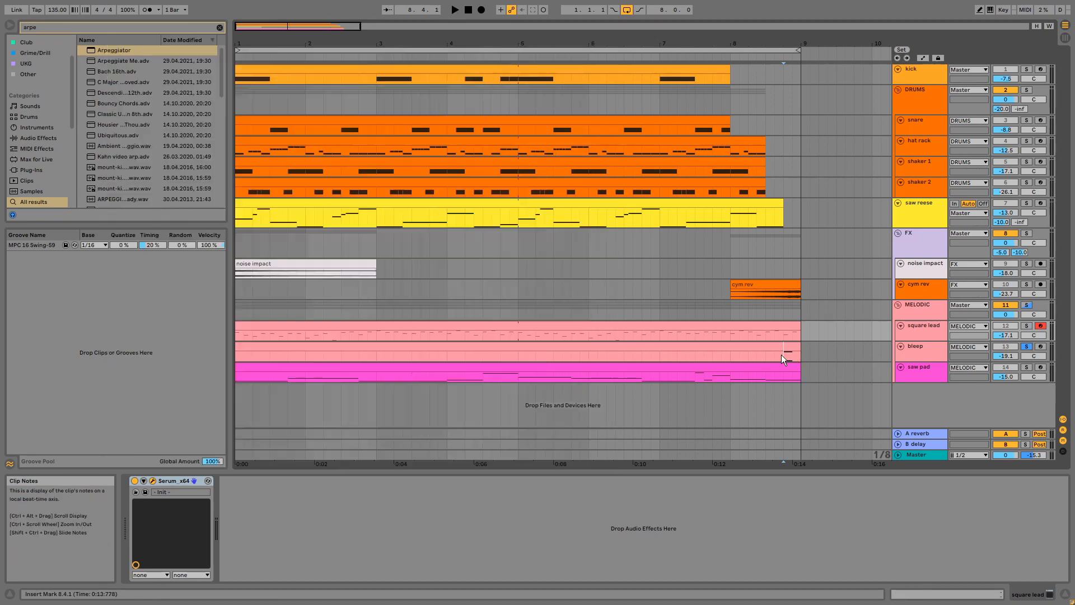
key("space")
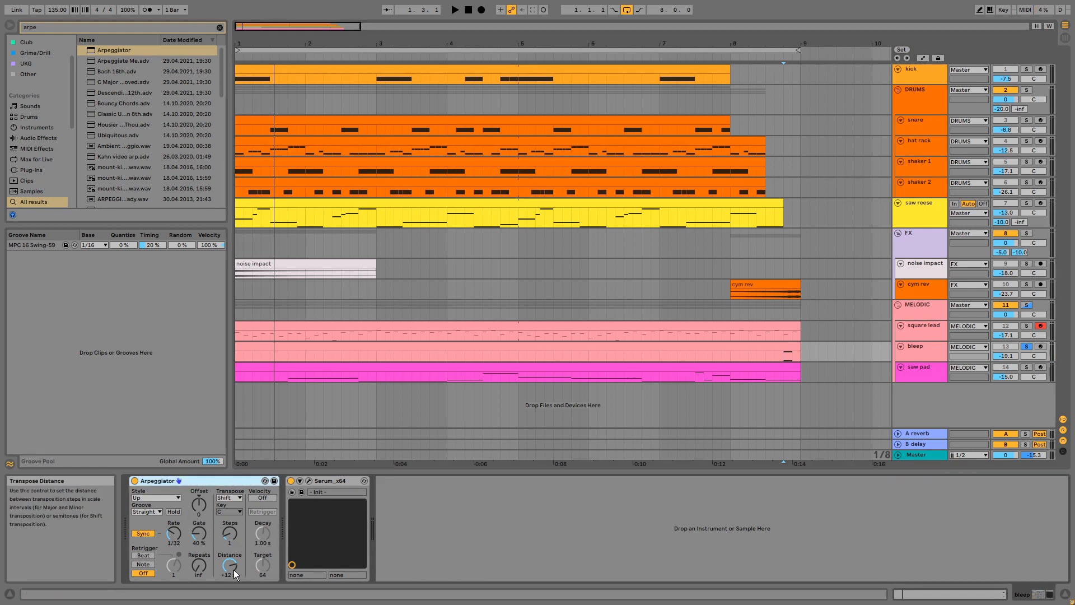
Open the bleep clip's MIDI notes and audition the end of the clip
double_click(784, 345)
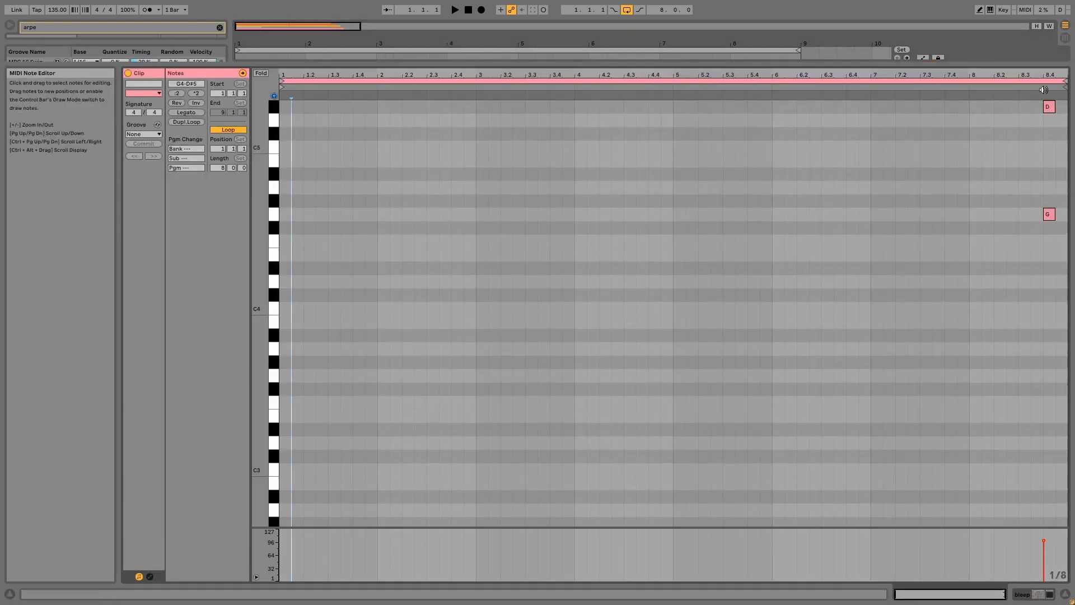
left_click(1024, 85)
key("space")
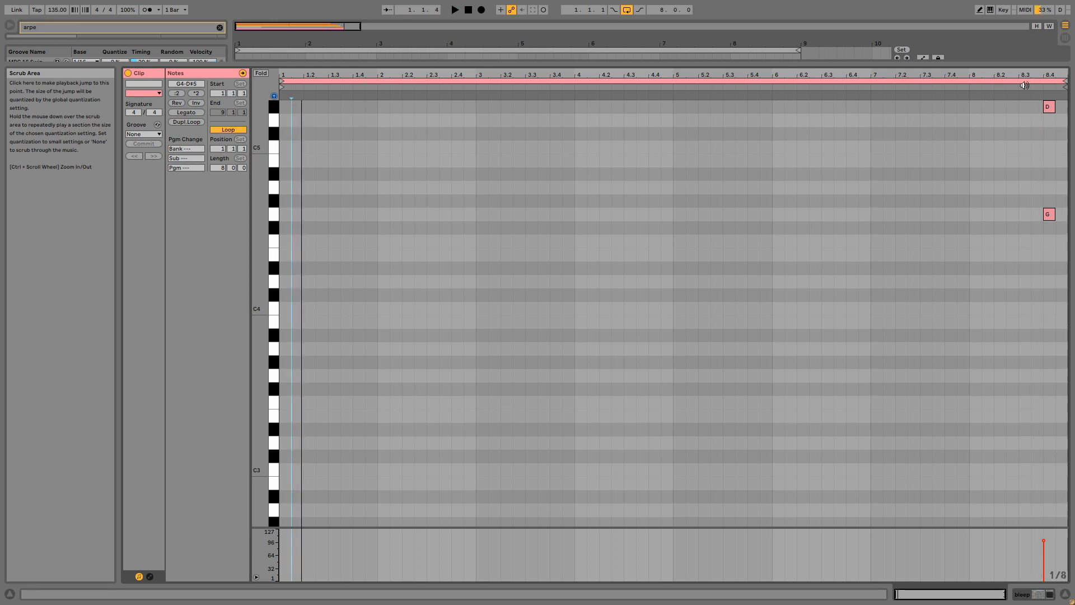
Return to the bleep track's device chain, inspect its Serum patch and close the plug-in window
key("shift+Tab")
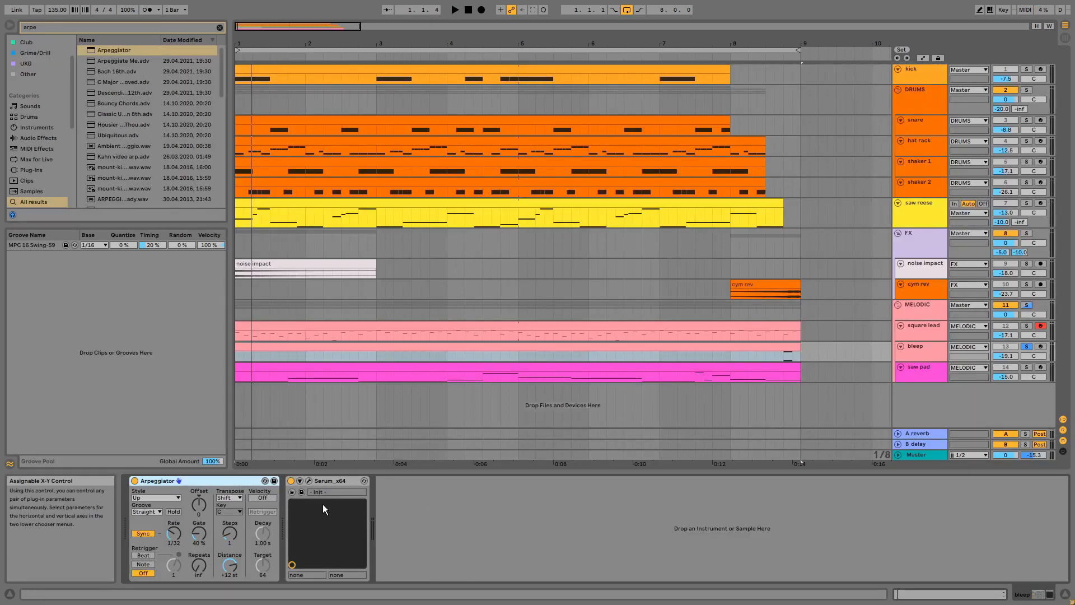
left_click(308, 481)
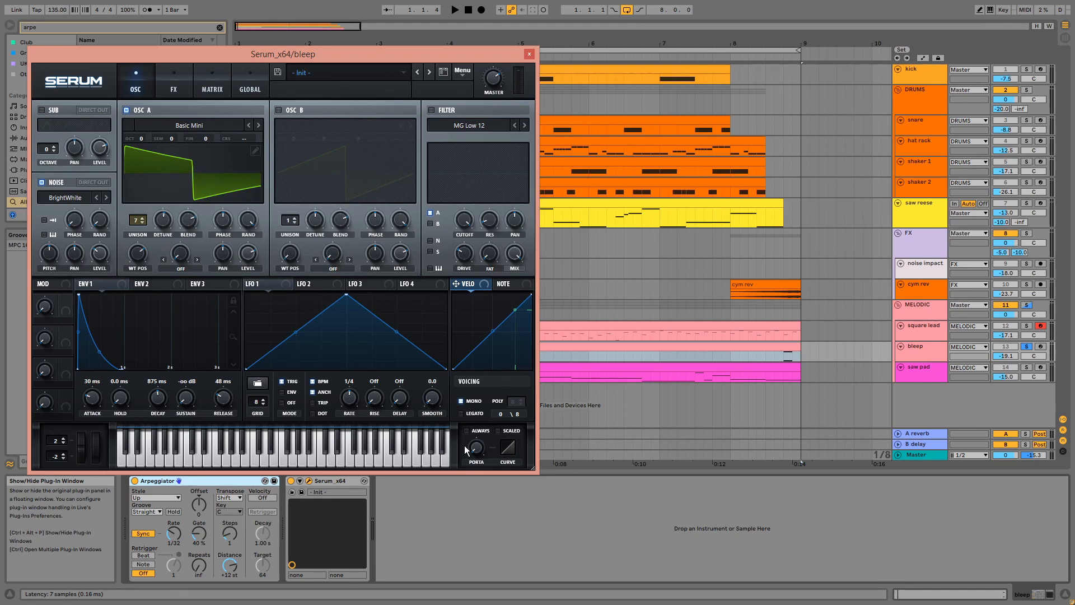
left_click(528, 54)
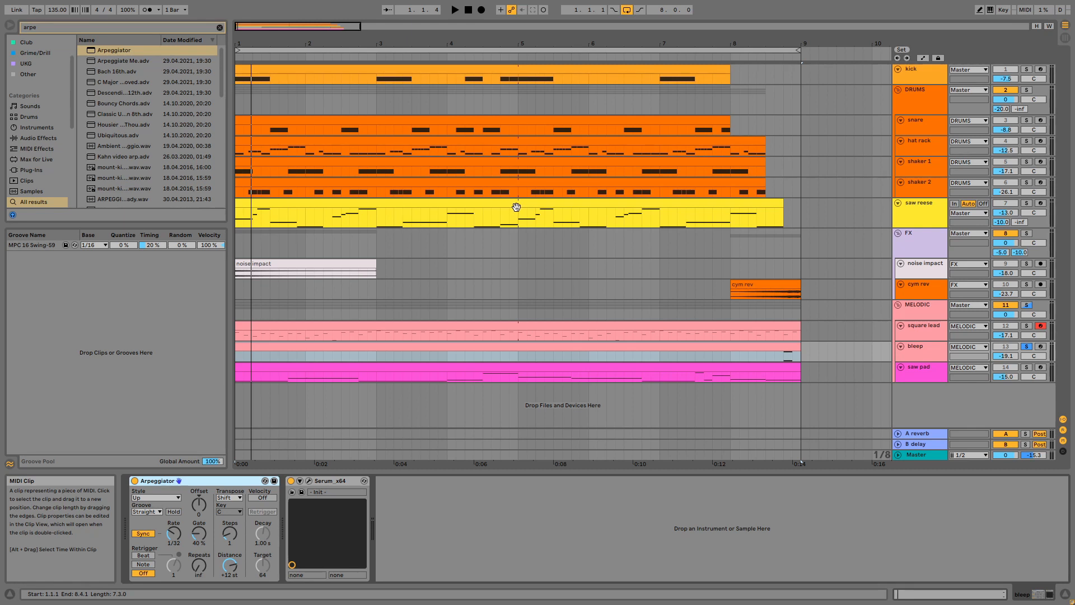
Solo the saw pad track and play back its clip with the MIDI notes open
left_click(1026, 367)
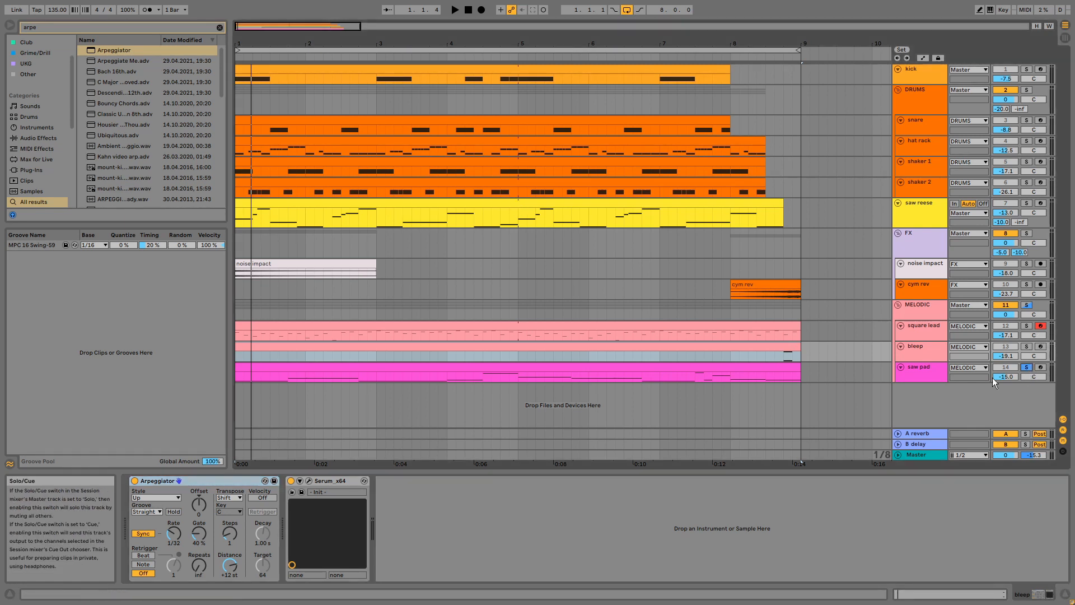
double_click(782, 367)
key("space")
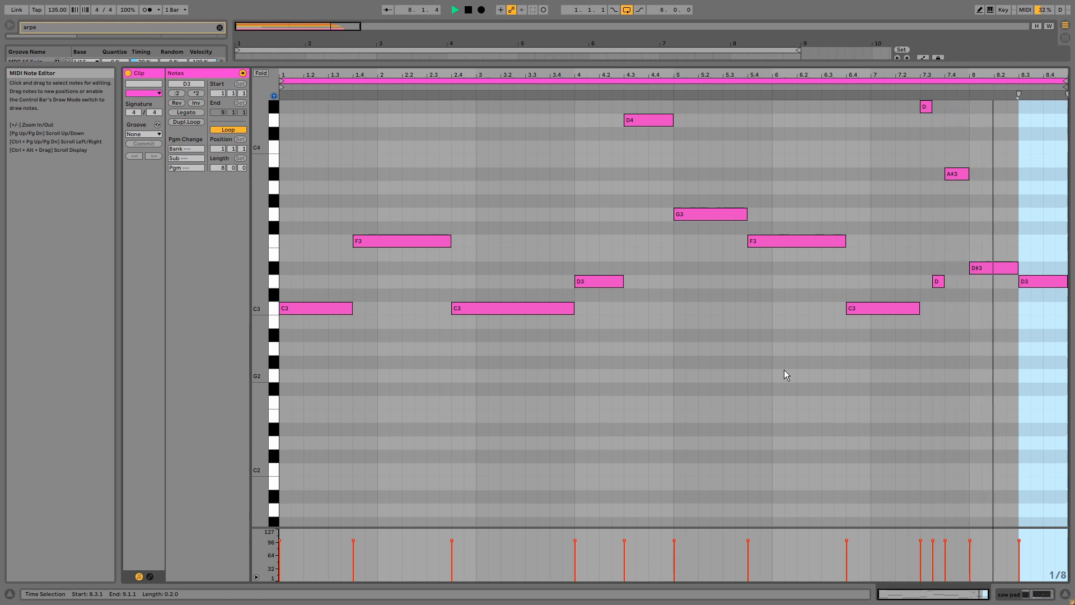
key("space")
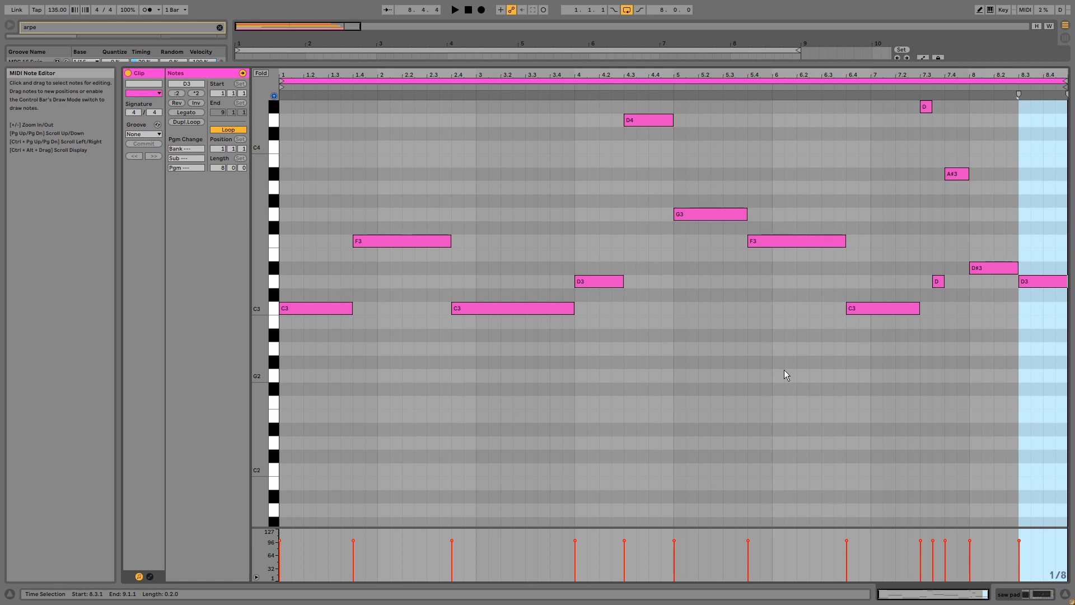
Audition individual saw pad notes: the opening C3, the C3 at 2.4.1 and the G3 at bar 5
left_click(329, 322)
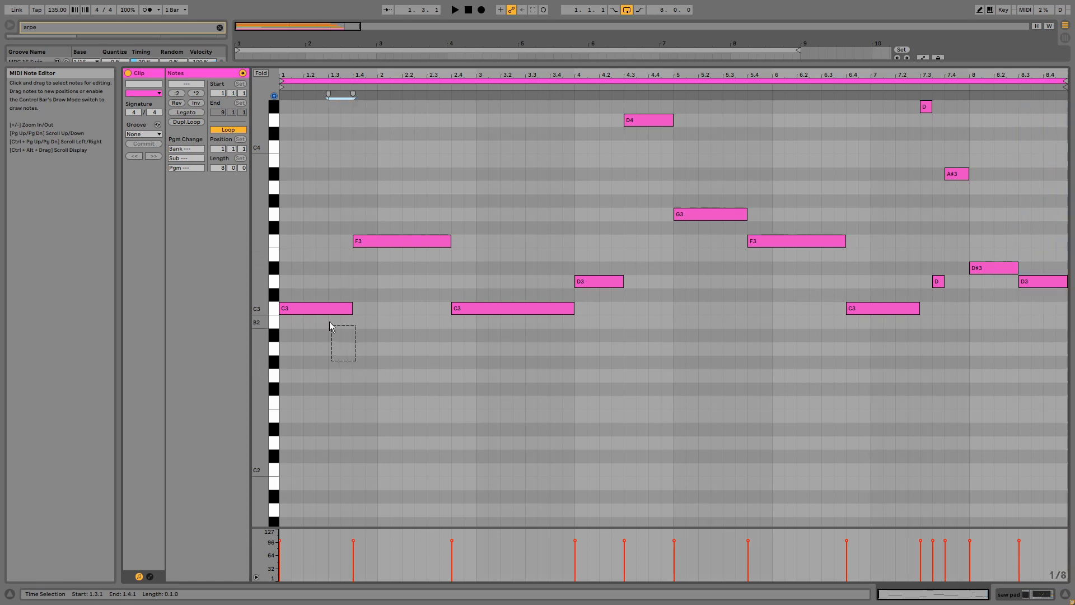
left_click(326, 305)
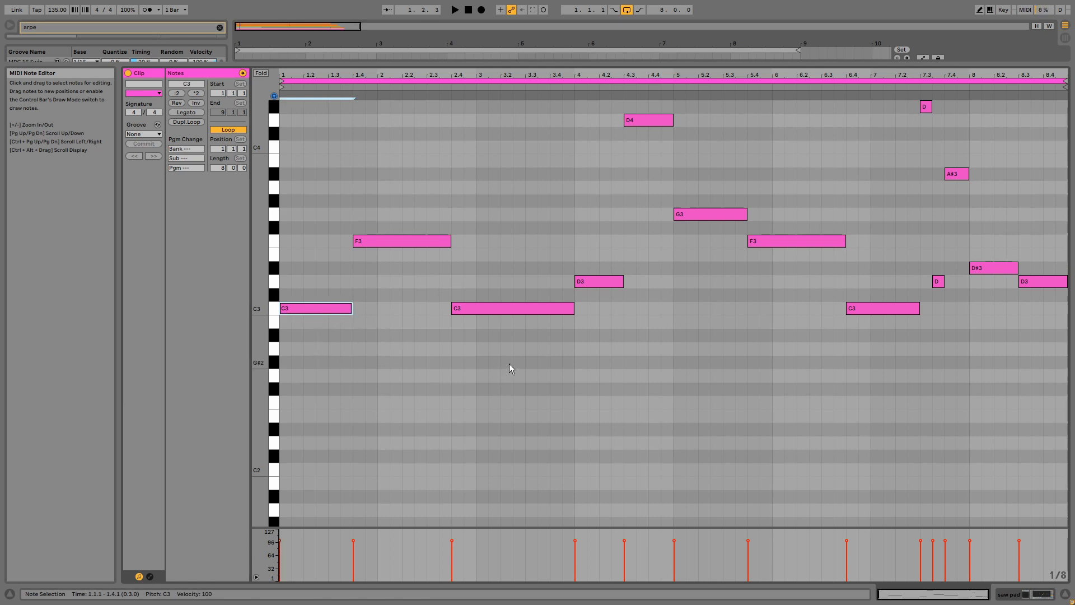
left_click(506, 308)
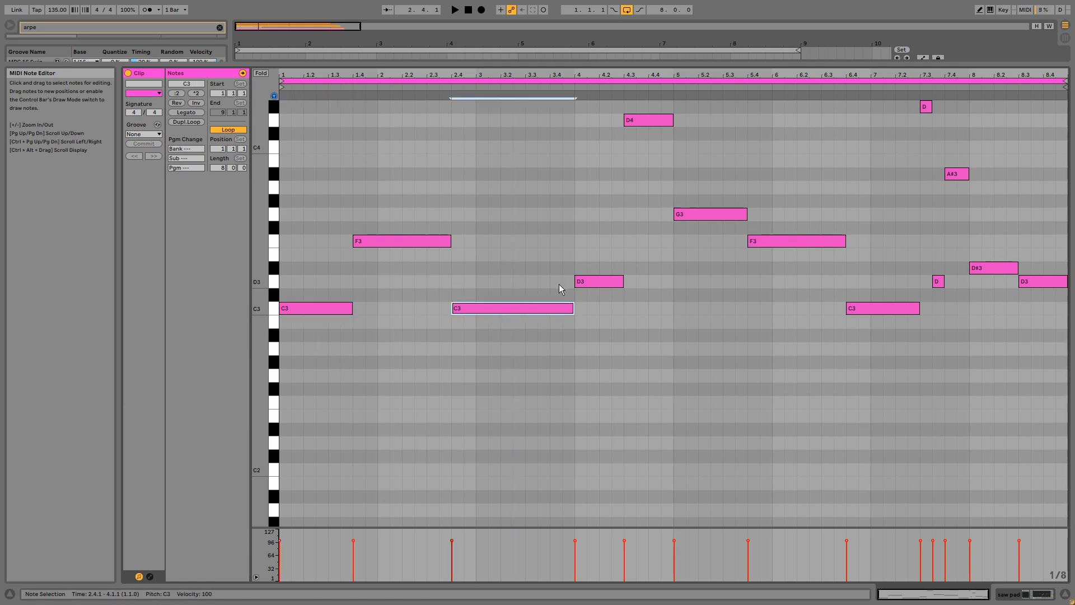
left_click(728, 213)
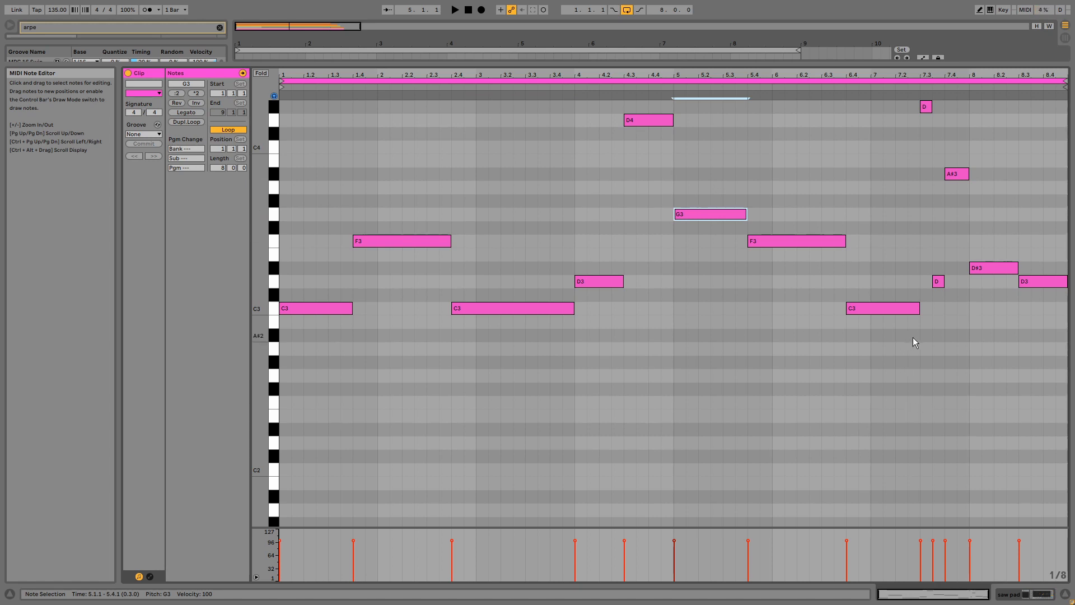
Show the saw pad's device chain, open its Serum patch and play the sound briefly to inspect the filter modulation
key("shift+Tab")
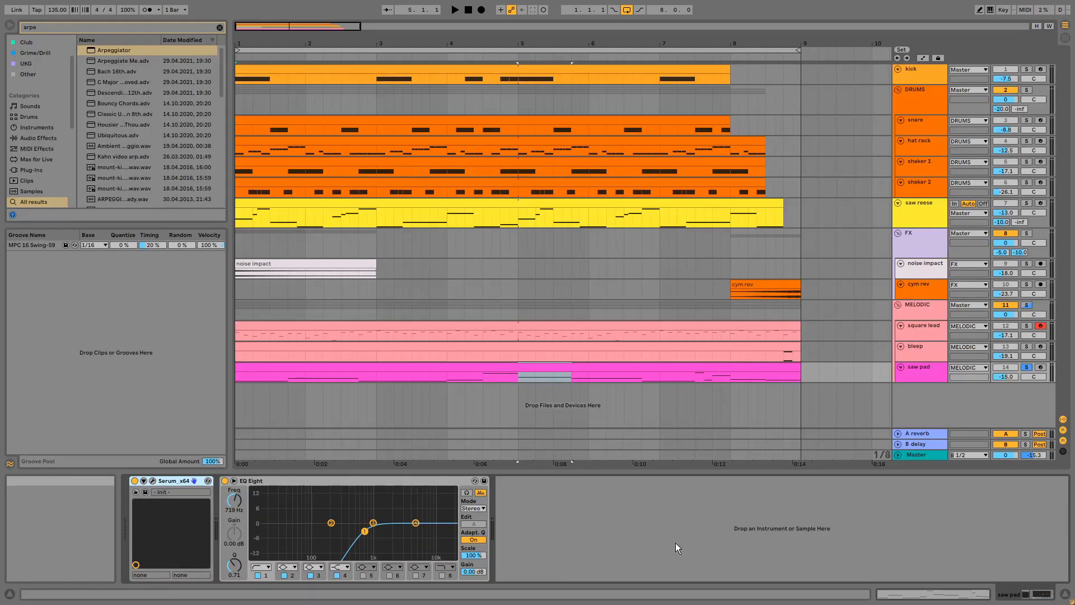
left_click(152, 481)
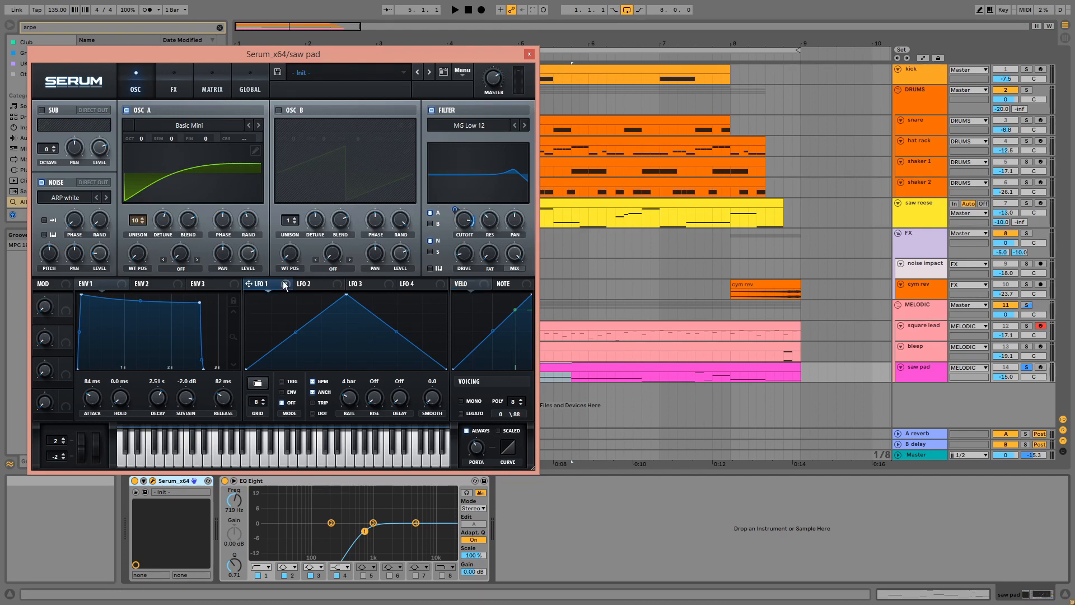
key("space")
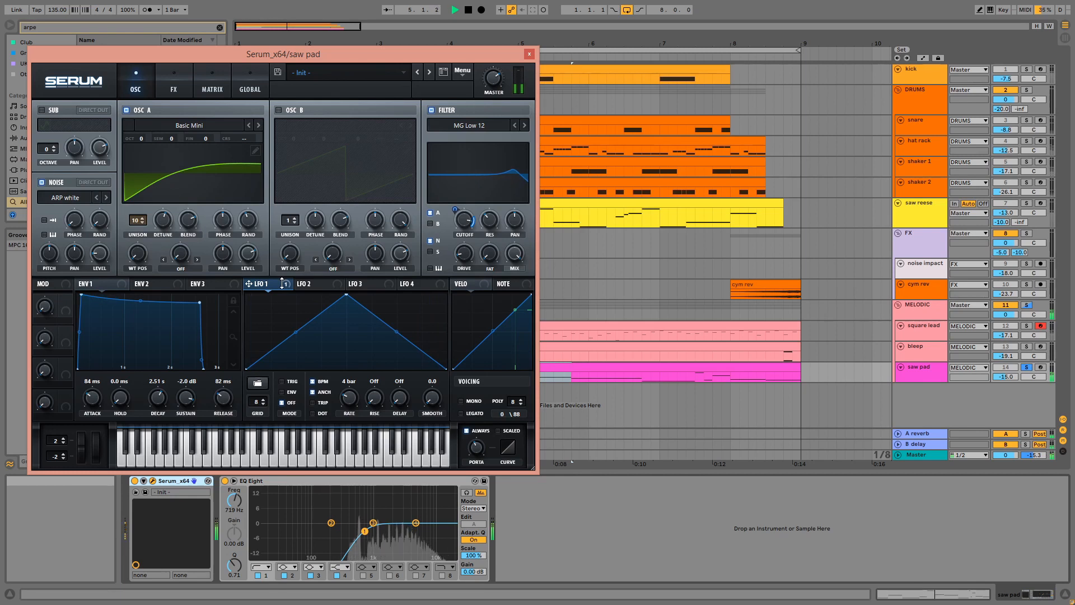
key("space")
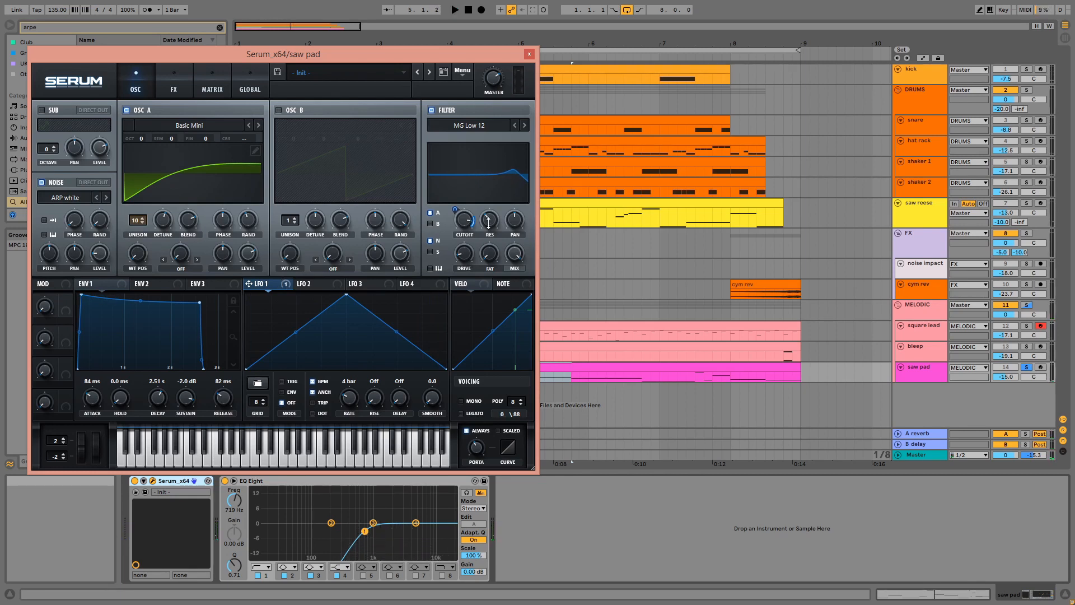
Inspect the saw pad's distortion and phaser on Serum's effects page, and close the plug-in window
left_click(179, 80)
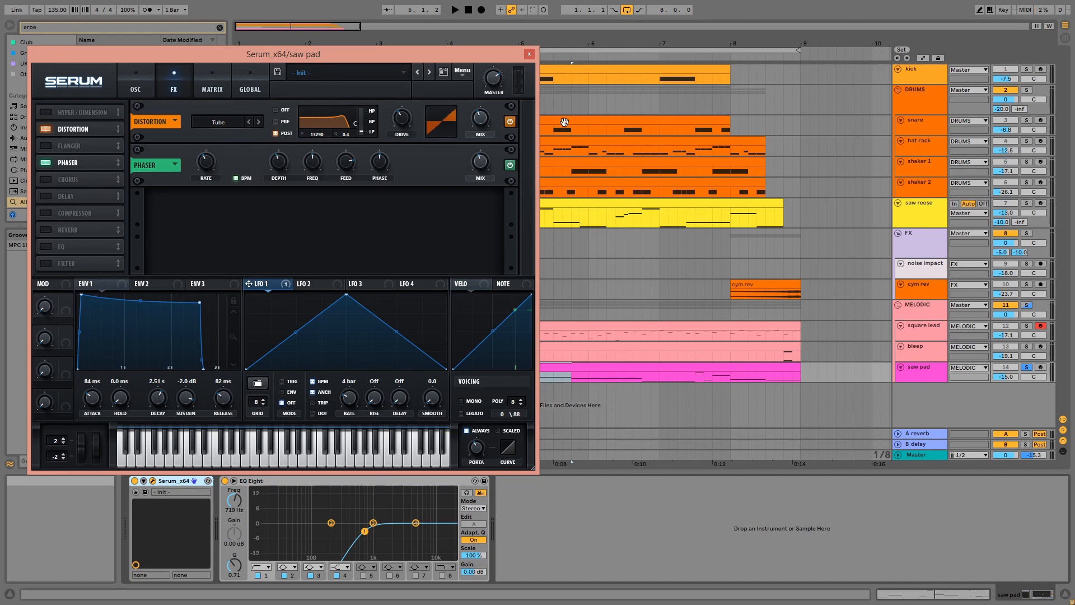
left_click(530, 55)
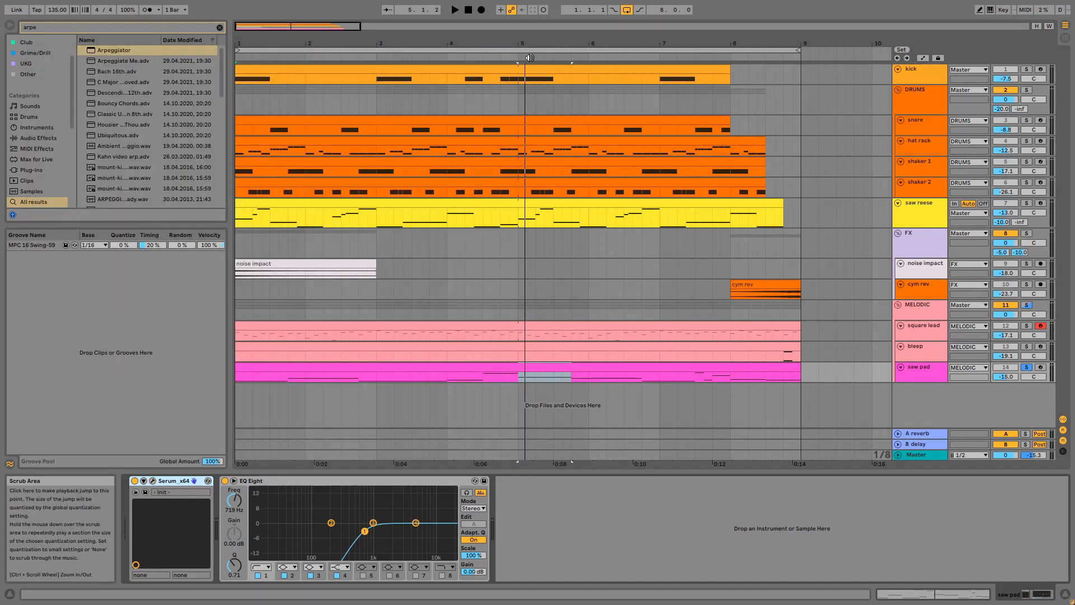
Play the saw pad and briefly bypass its EQ Eight to compare the sound with and without the low cut
left_click(317, 483)
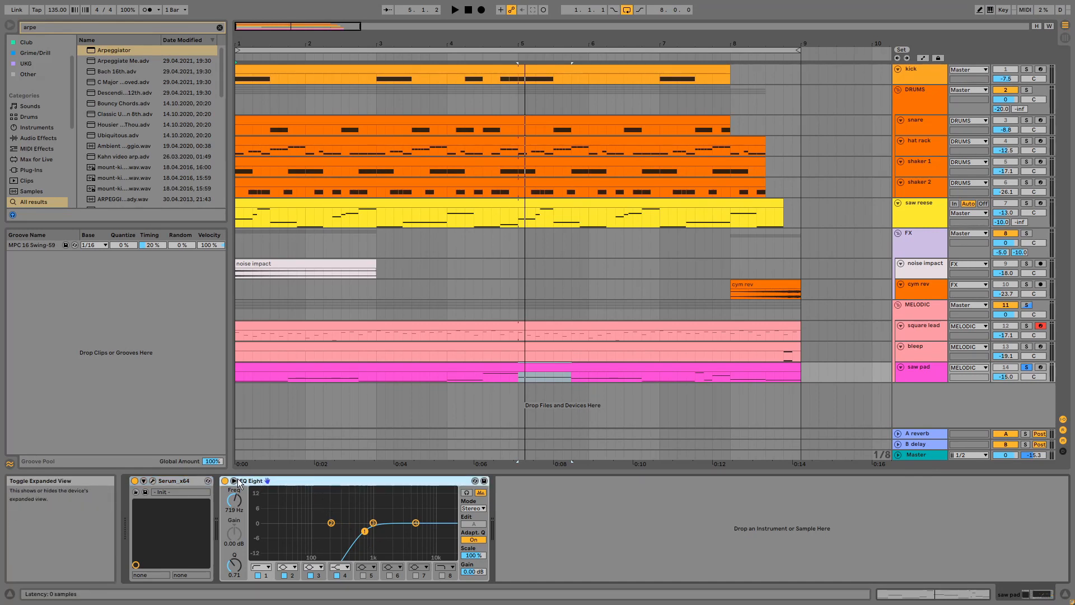
key("space")
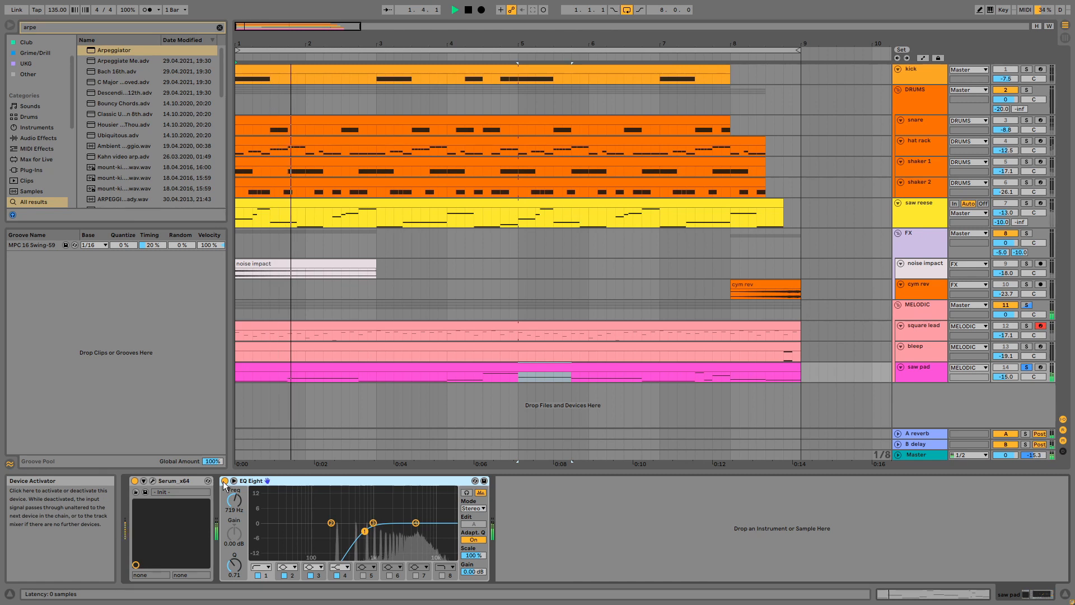
left_click(224, 482)
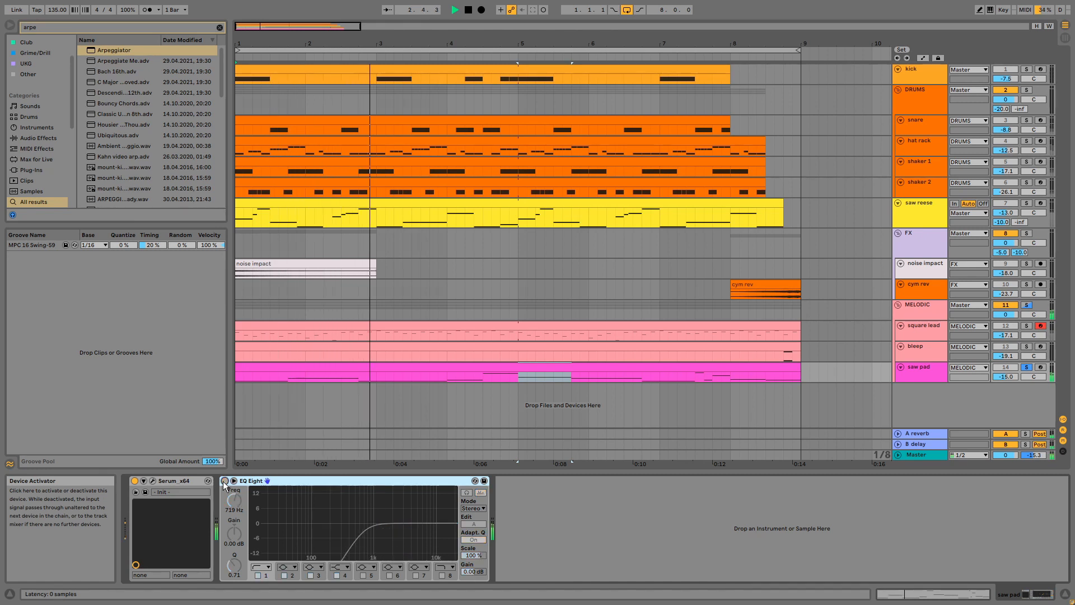
left_click(224, 482)
Show the MELODIC group's device chain and toggle its Glue Compressor off and on during playback to compare the sound
left_click(935, 317)
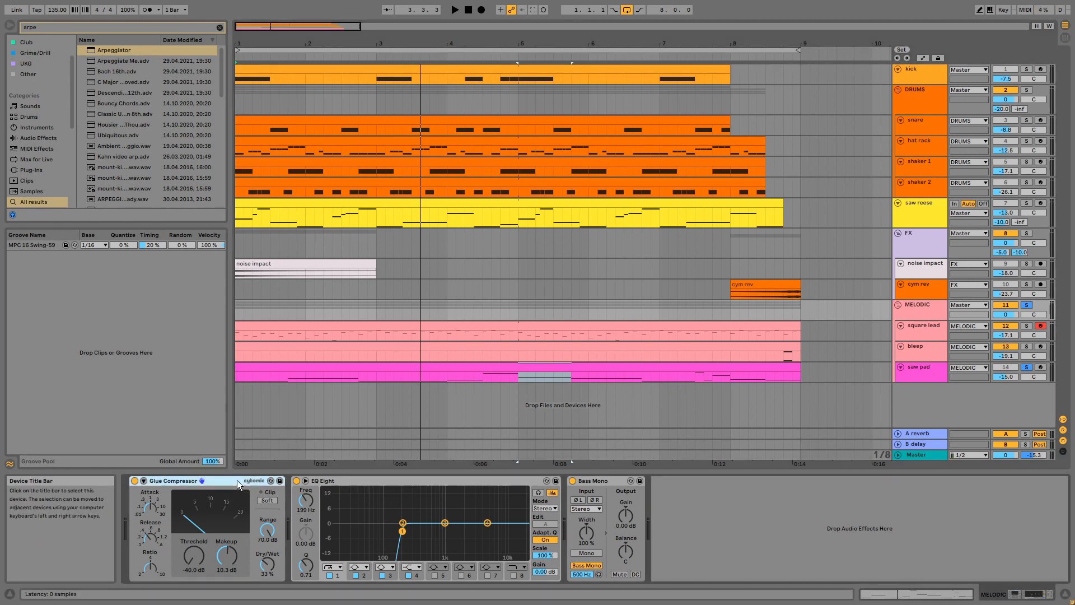
key("space")
left_click(135, 481)
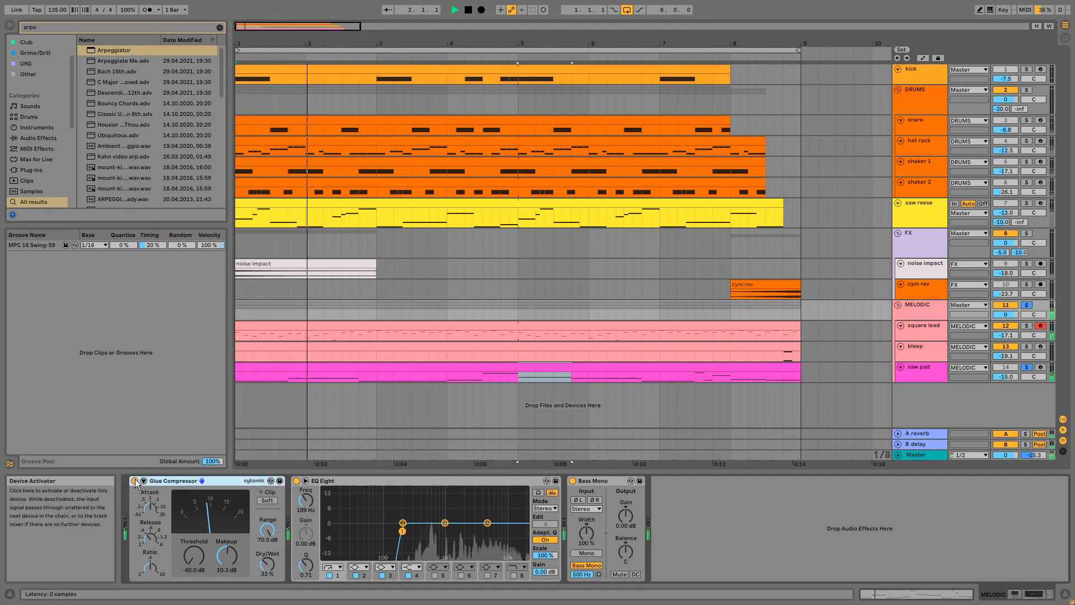
left_click(135, 481)
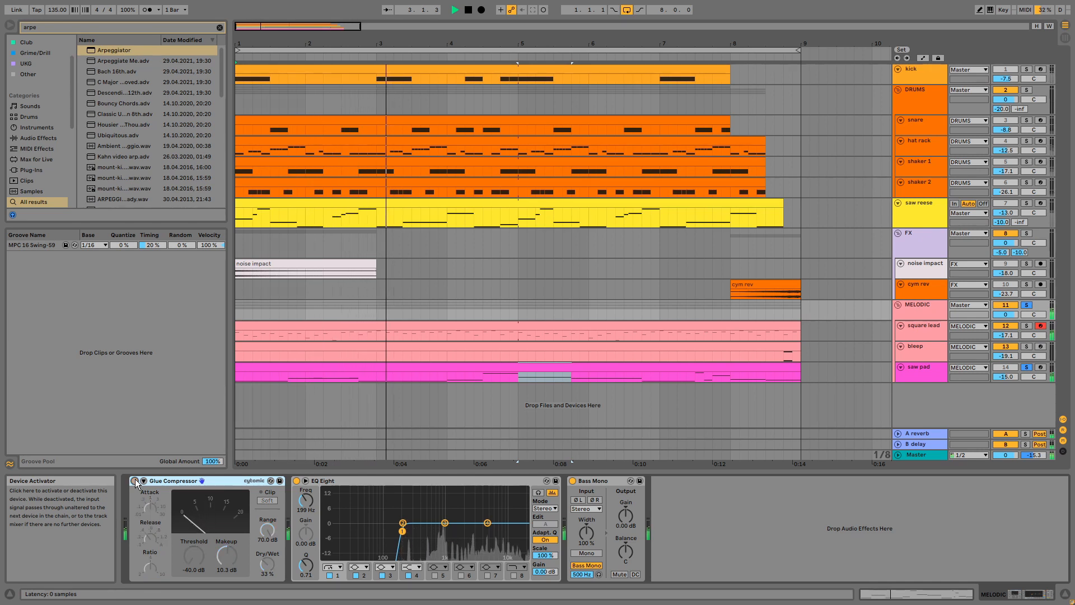
Point out the MELODIC group's EQ Eight and Bass Mono, and make the group track taller to show its send levels
left_click(406, 480)
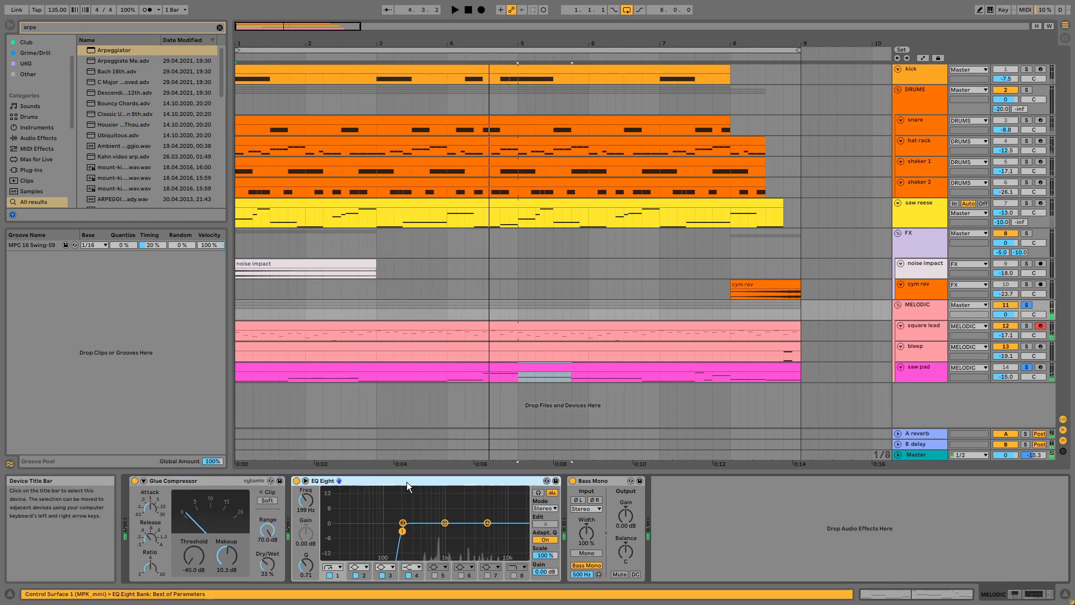
left_click(596, 485)
left_click(927, 317)
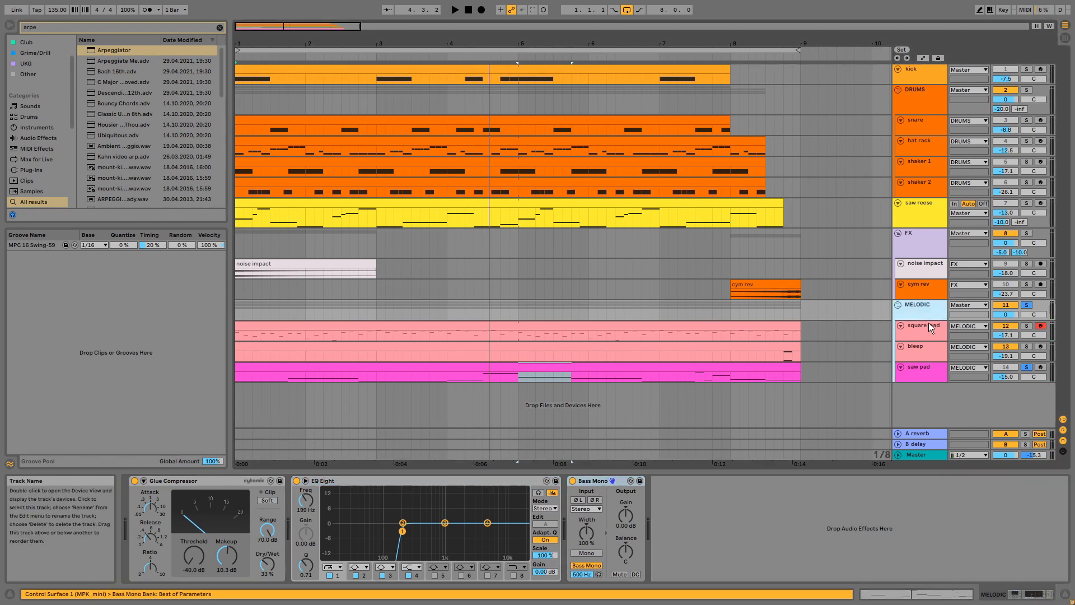
left_click_drag(932, 320, 932, 330)
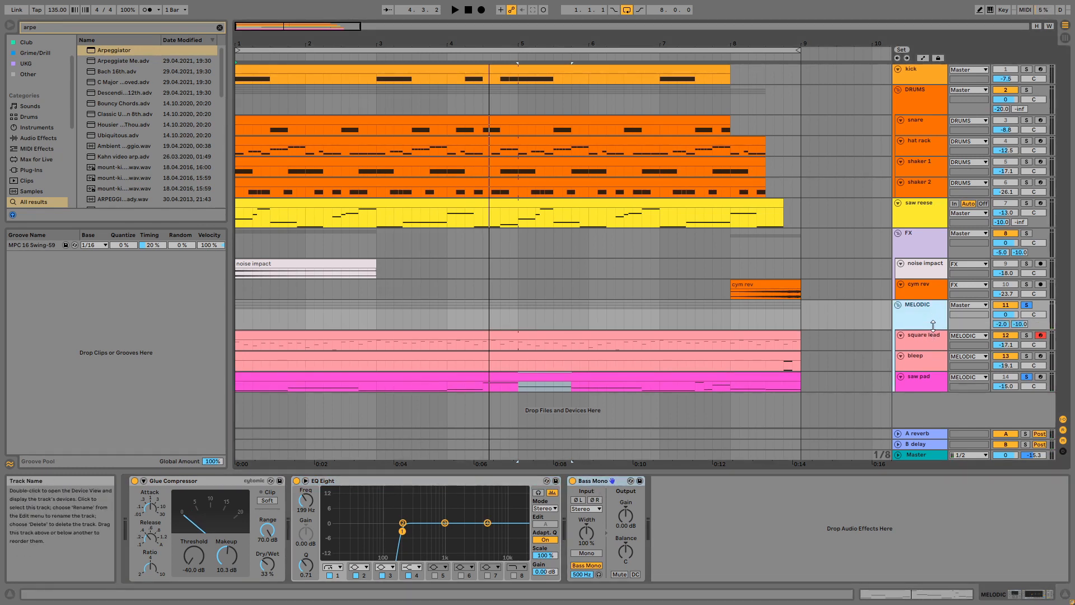